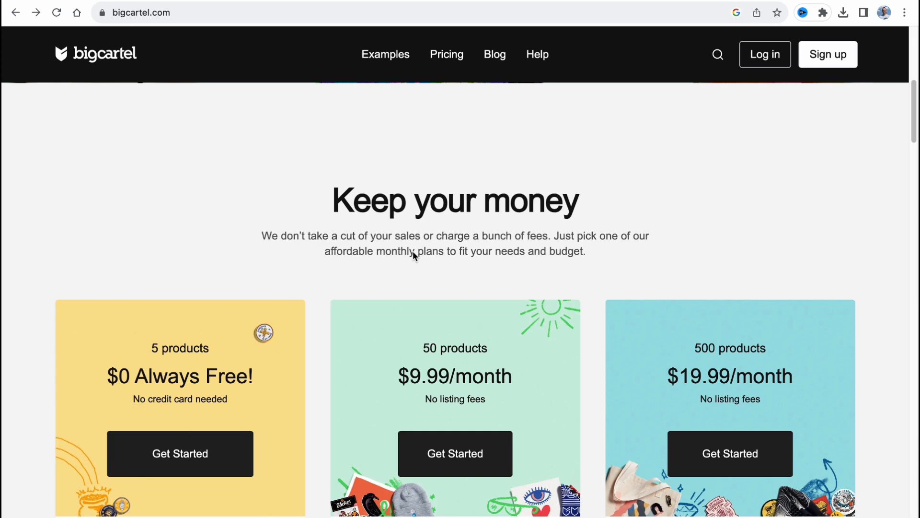
Step: Examine the three pricing plans with their feature lists and the rest of the Big Cartel home page
{"action": "scroll", "coordinate": [414, 254], "scroll_direction": "up", "scroll_amount": 3}
{"action": "scroll", "coordinate": [413, 254], "scroll_direction": "down", "scroll_amount": 2}
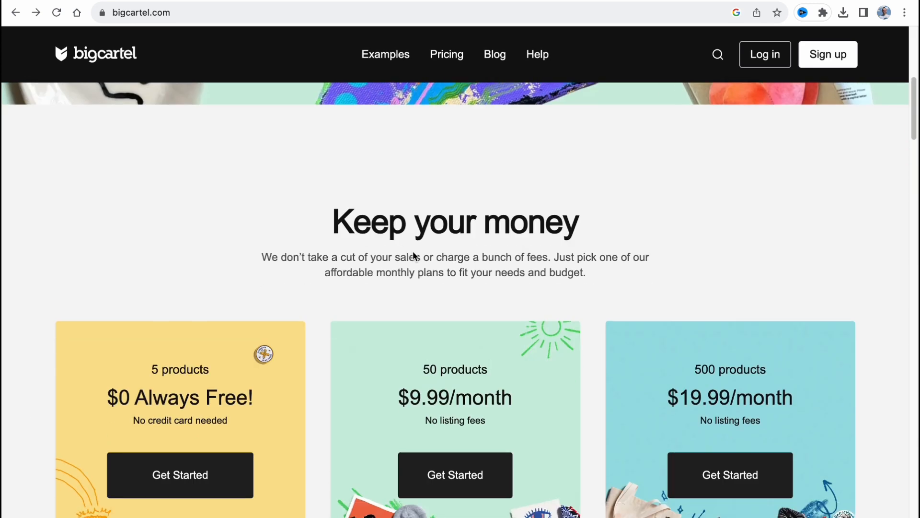
{"action": "scroll", "coordinate": [413, 254], "scroll_direction": "down", "scroll_amount": 3}
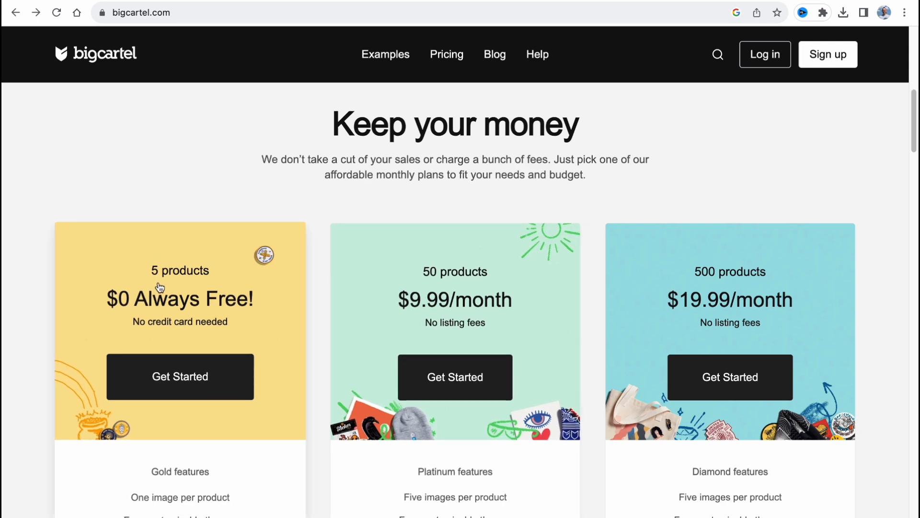
{"action": "scroll", "coordinate": [160, 287], "scroll_direction": "down", "scroll_amount": 2}
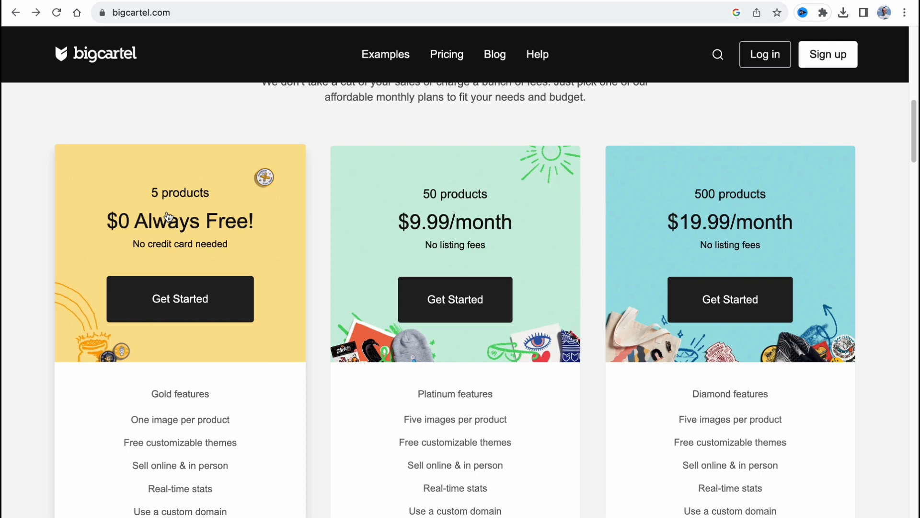
{"action": "scroll", "coordinate": [255, 259], "scroll_direction": "down", "scroll_amount": 5}
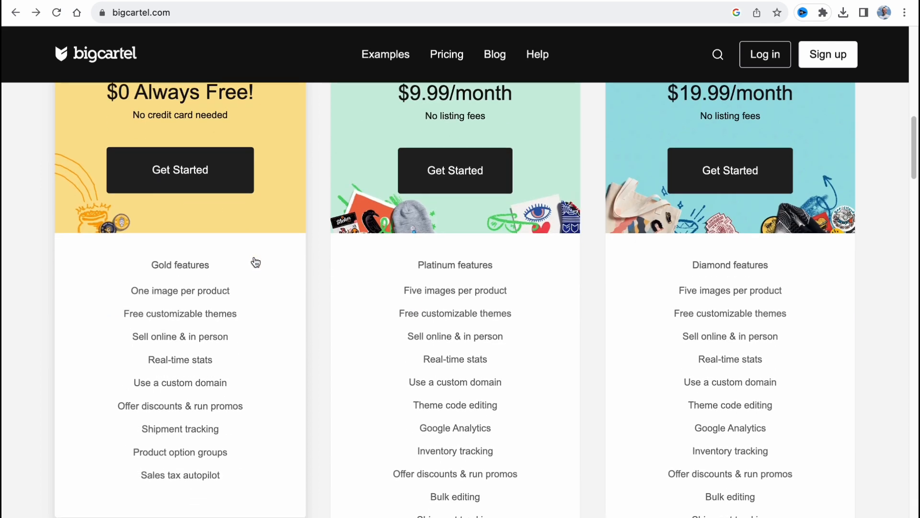
{"action": "scroll", "coordinate": [380, 289], "scroll_direction": "down", "scroll_amount": 8}
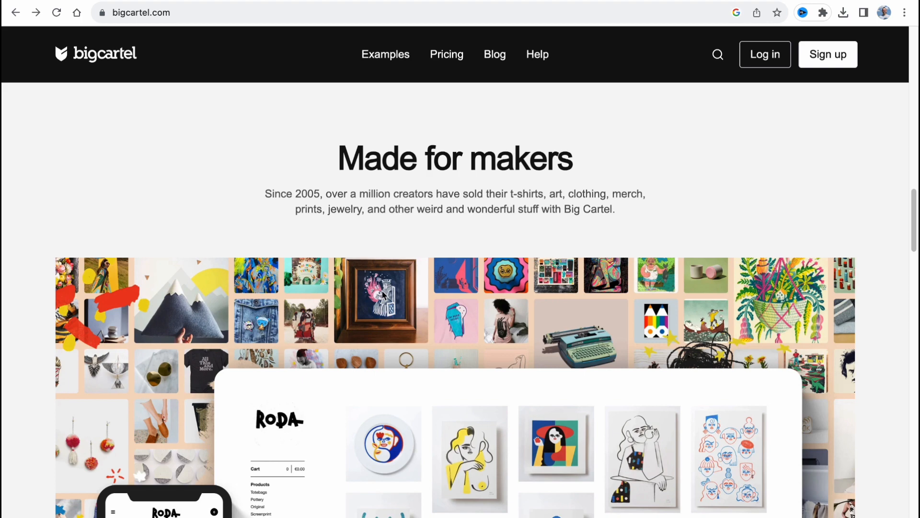
{"action": "scroll", "coordinate": [393, 297], "scroll_direction": "down", "scroll_amount": 8}
{"action": "scroll", "coordinate": [412, 312], "scroll_direction": "up", "scroll_amount": 20}
{"action": "scroll", "coordinate": [412, 310], "scroll_direction": "up", "scroll_amount": 15}
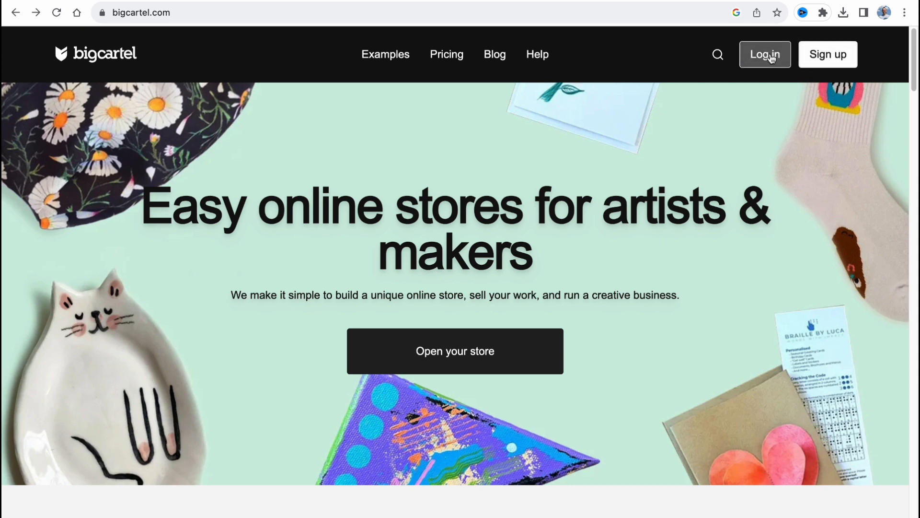
Step: Log in to the HelperMan shop with the saved shop URL and password
{"action": "left_click", "coordinate": [769, 55]}
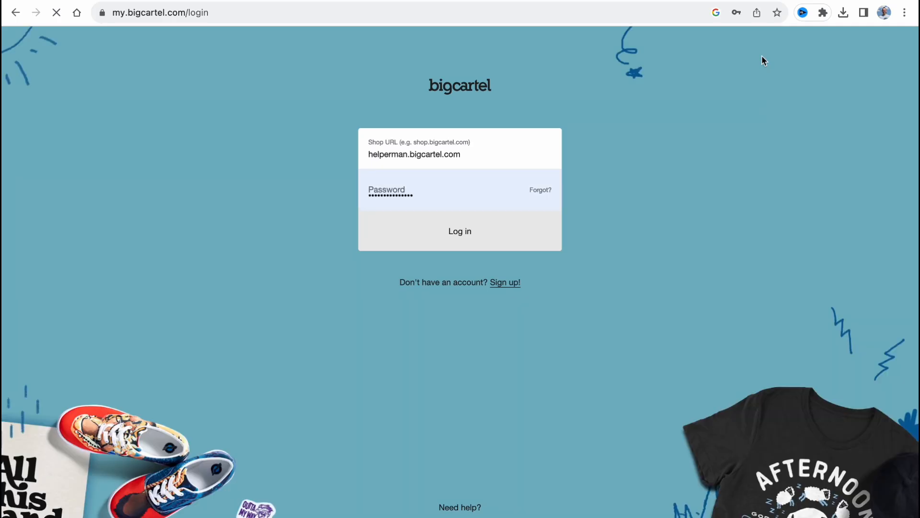
{"action": "left_click", "coordinate": [467, 231]}
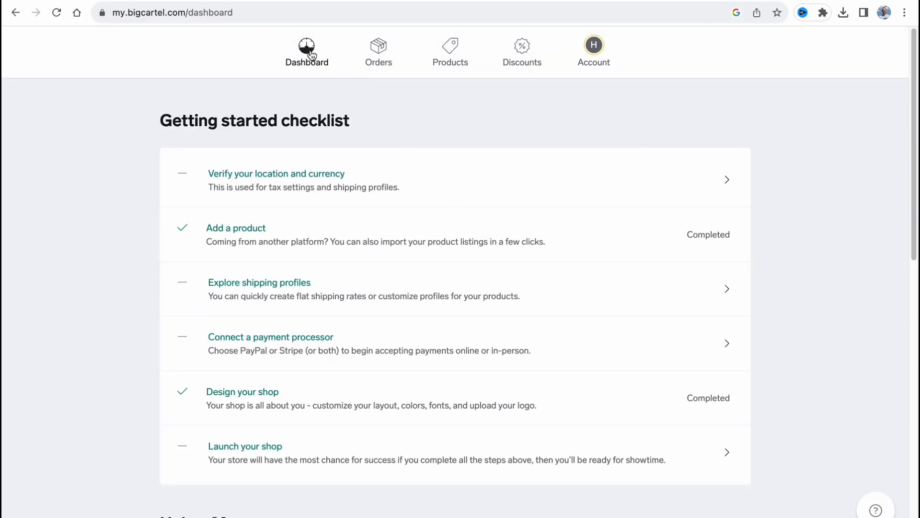
Step: Look through the shop's Dashboard, Orders, Products, Discounts and Account sections
{"action": "left_click", "coordinate": [311, 53]}
{"action": "left_click", "coordinate": [375, 49]}
{"action": "left_click", "coordinate": [453, 47]}
{"action": "left_click", "coordinate": [528, 46]}
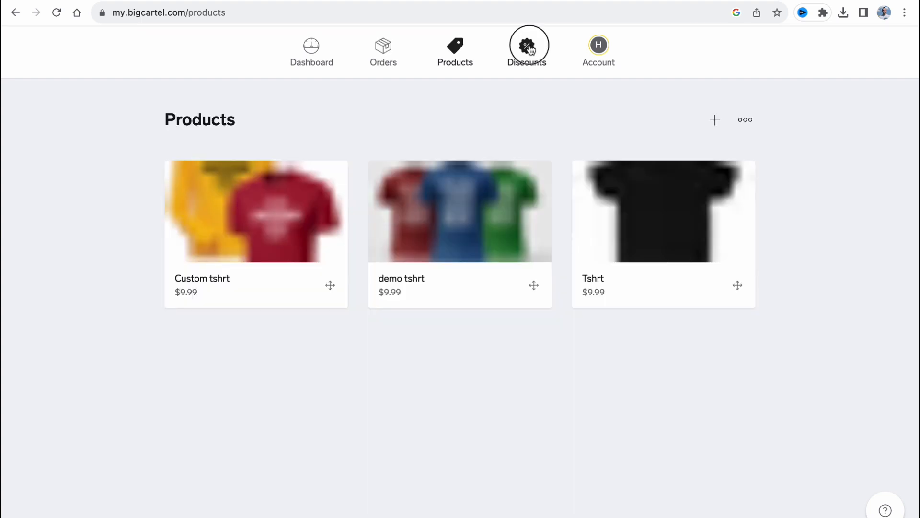
{"action": "left_click", "coordinate": [598, 46]}
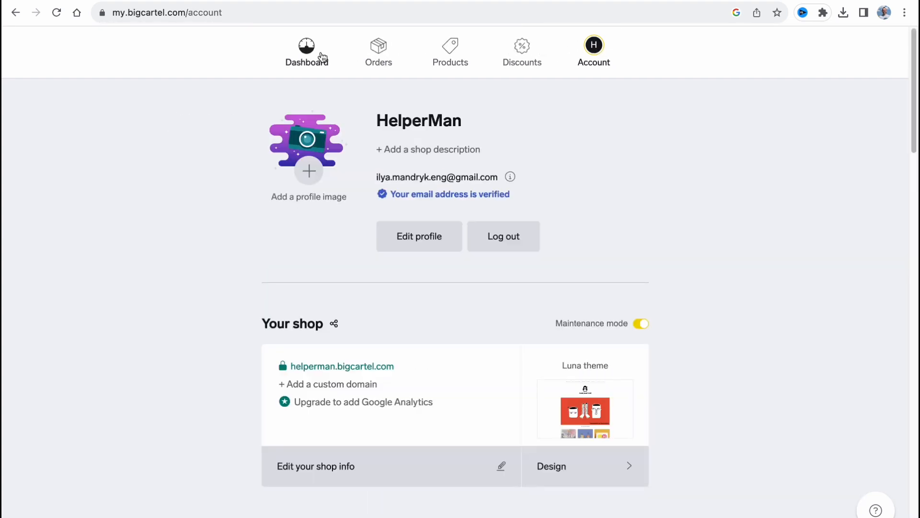
Step: Return to the dashboard and review the getting started checklist
{"action": "left_click", "coordinate": [317, 56]}
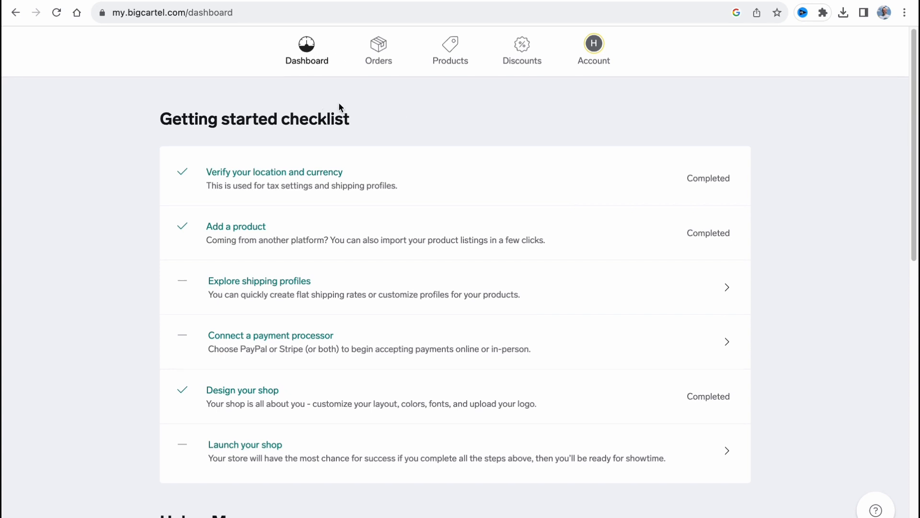
{"action": "scroll", "coordinate": [338, 103], "scroll_direction": "down", "scroll_amount": 1}
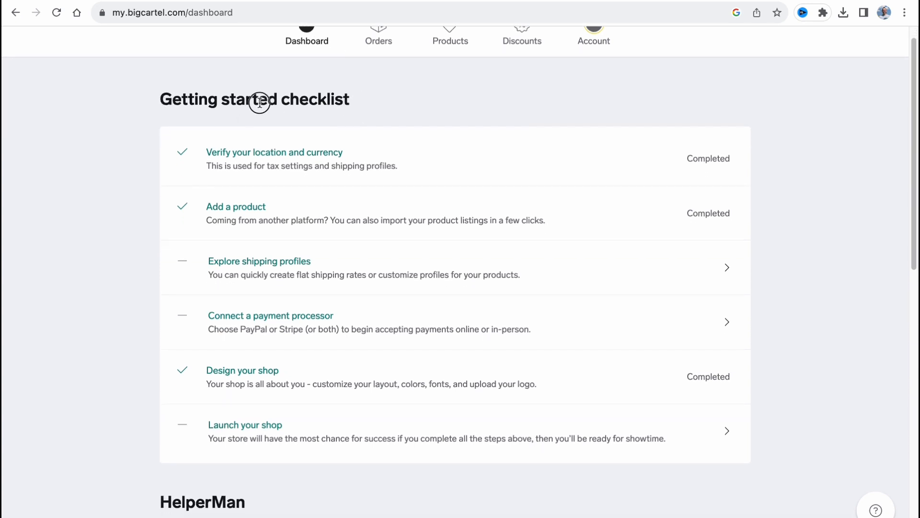
{"action": "scroll", "coordinate": [383, 114], "scroll_direction": "down", "scroll_amount": 1}
{"action": "scroll", "coordinate": [386, 116], "scroll_direction": "up", "scroll_amount": 1}
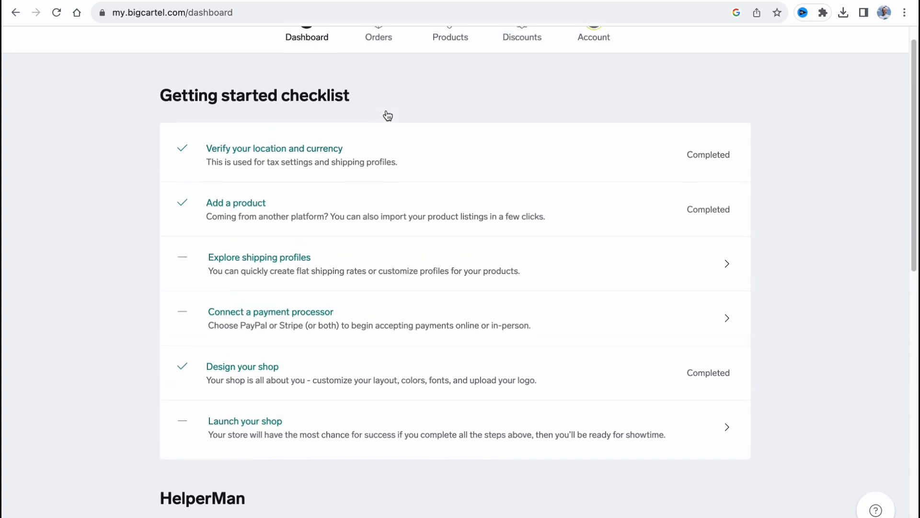
{"action": "scroll", "coordinate": [277, 168], "scroll_direction": "down", "scroll_amount": 1}
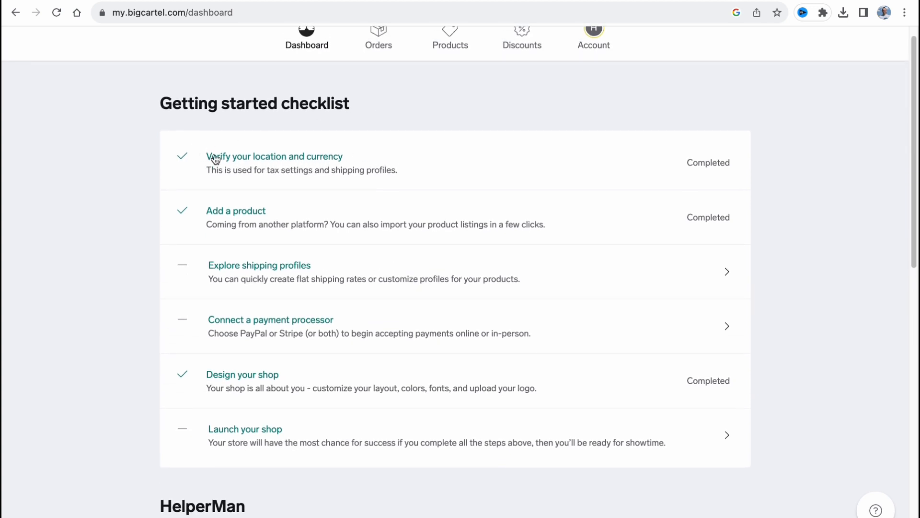
Step: Check the country, time zone and currency settings under Location & currency in the account
{"action": "left_click", "coordinate": [599, 51]}
{"action": "scroll", "coordinate": [527, 225], "scroll_direction": "down", "scroll_amount": 5}
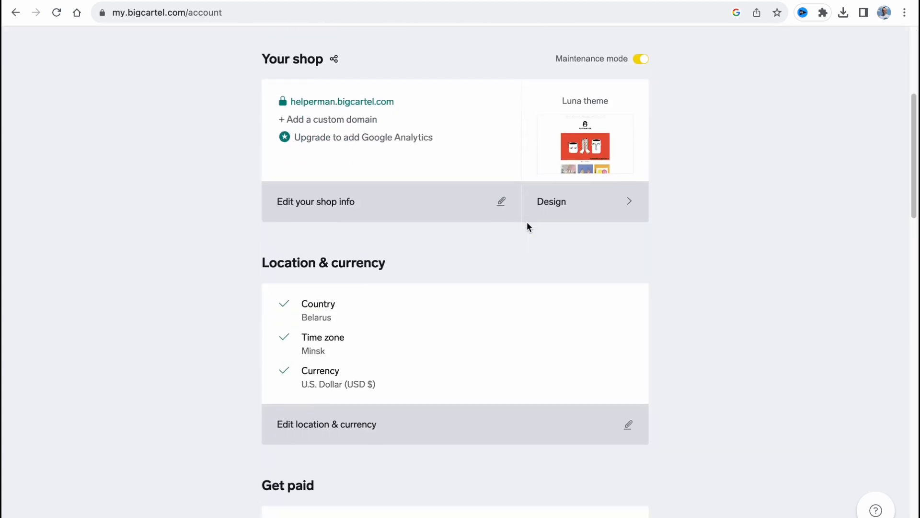
{"action": "scroll", "coordinate": [530, 224], "scroll_direction": "down", "scroll_amount": 2}
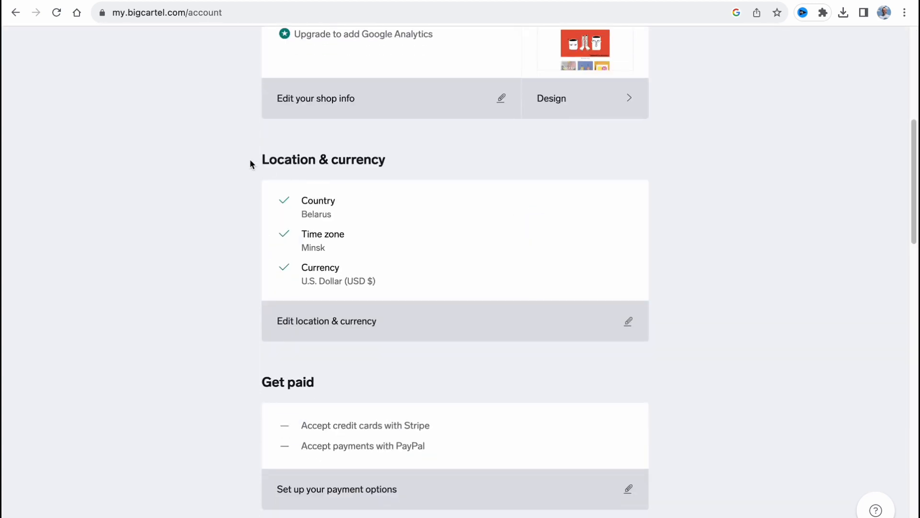
{"action": "left_click_drag", "start_coordinate": [250, 161], "coordinate": [453, 158]}
{"action": "scroll", "coordinate": [463, 171], "scroll_direction": "down", "scroll_amount": 1}
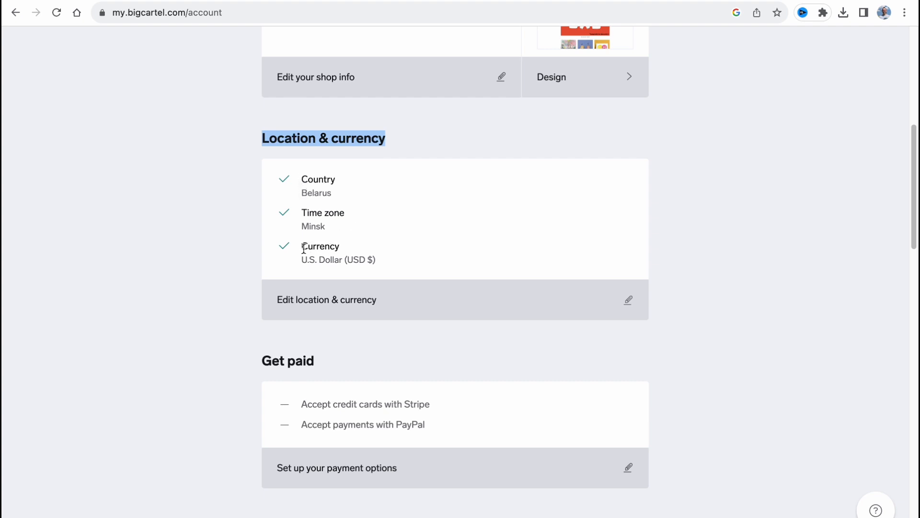
{"action": "scroll", "coordinate": [413, 310], "scroll_direction": "up", "scroll_amount": 8}
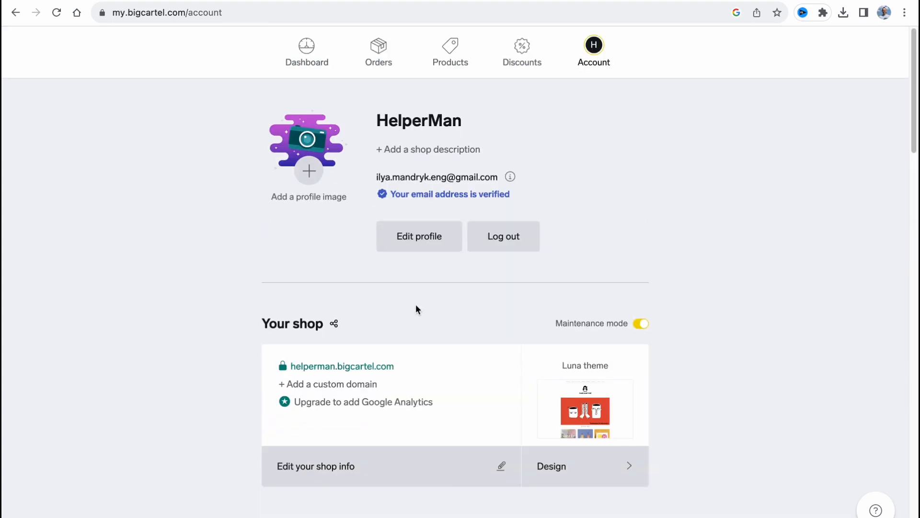
Step: Go back to the dashboard, open the product list and start a new product
{"action": "left_click", "coordinate": [309, 68]}
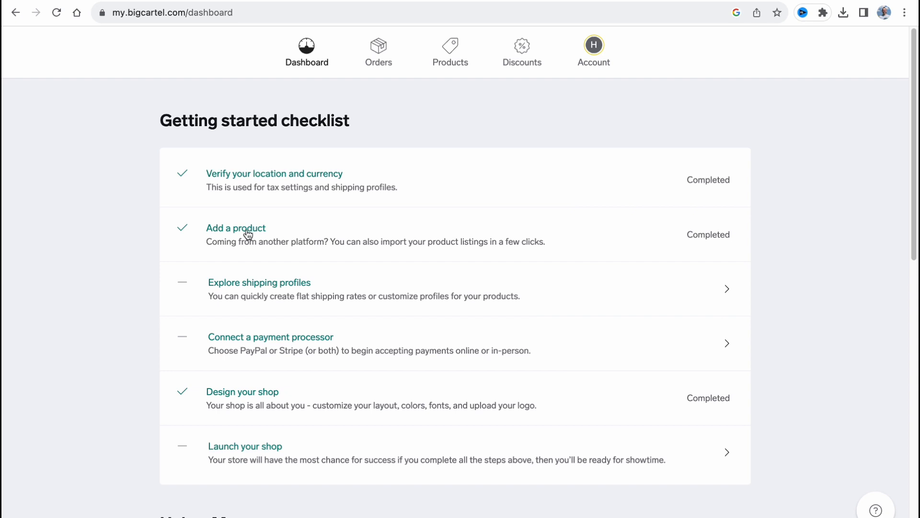
{"action": "left_click", "coordinate": [451, 53]}
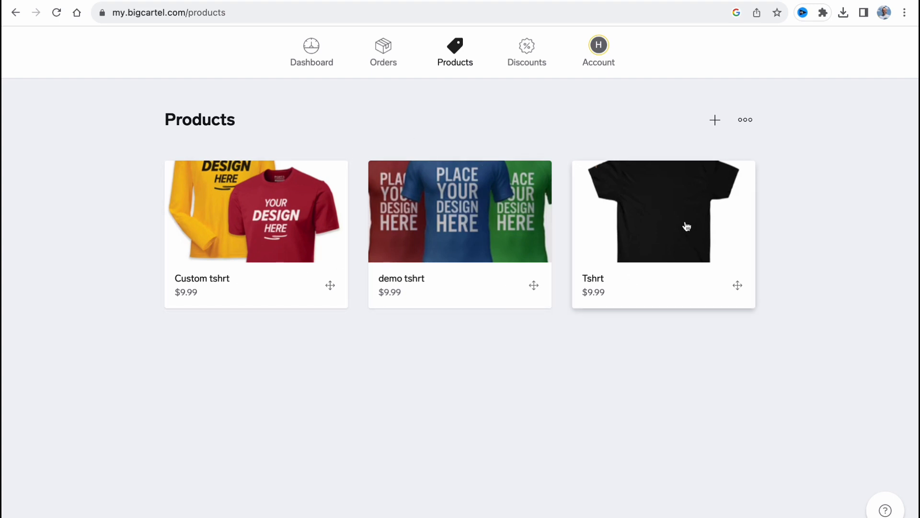
{"action": "left_click", "coordinate": [715, 120]}
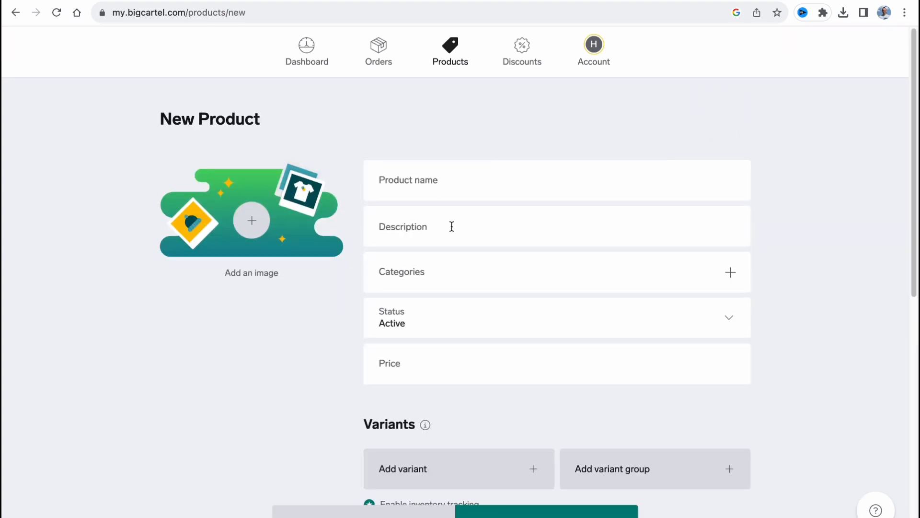
{"action": "scroll", "coordinate": [452, 226], "scroll_direction": "down", "scroll_amount": 10}
{"action": "scroll", "coordinate": [452, 226], "scroll_direction": "up", "scroll_amount": 10}
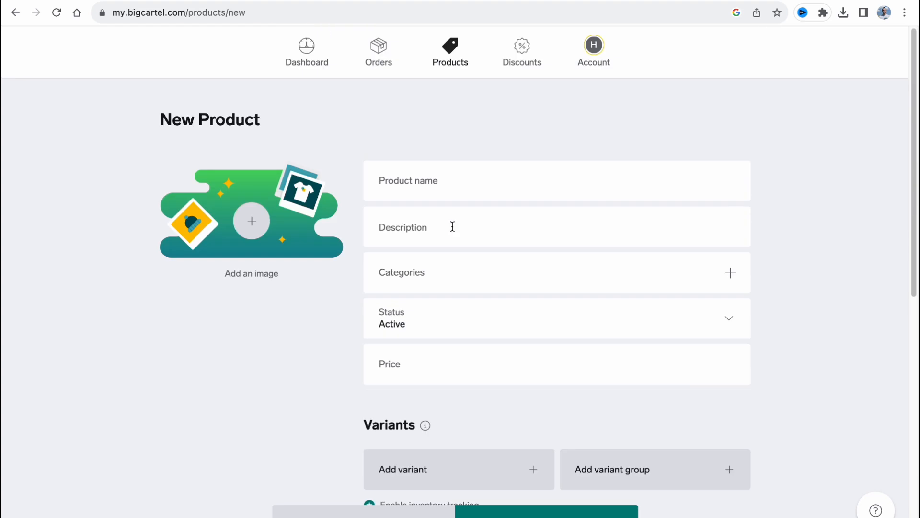
Step: Examine the new product's name, description, category and status fields, including the available status options
{"action": "left_click", "coordinate": [441, 185]}
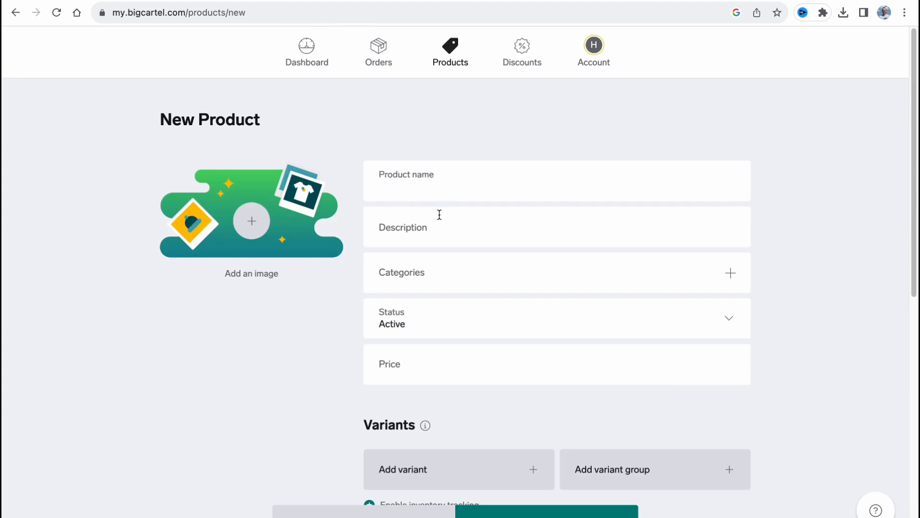
{"action": "left_click", "coordinate": [407, 228]}
{"action": "scroll", "coordinate": [419, 254], "scroll_direction": "down", "scroll_amount": 1}
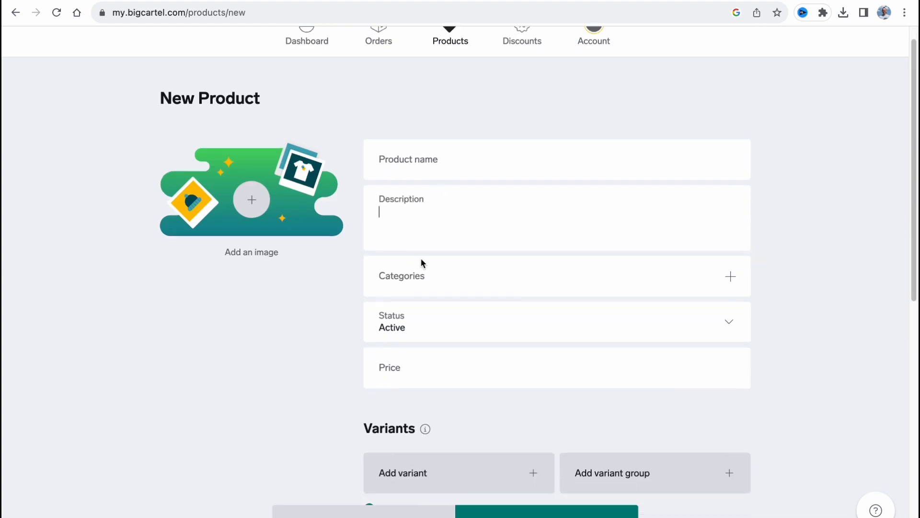
{"action": "left_click", "coordinate": [720, 276]}
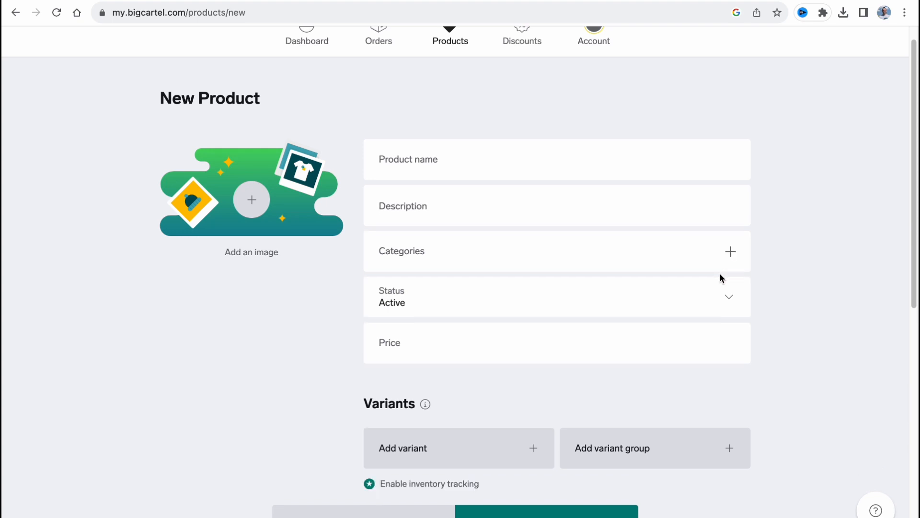
{"action": "scroll", "coordinate": [411, 295], "scroll_direction": "down", "scroll_amount": 1}
{"action": "left_click", "coordinate": [415, 284]}
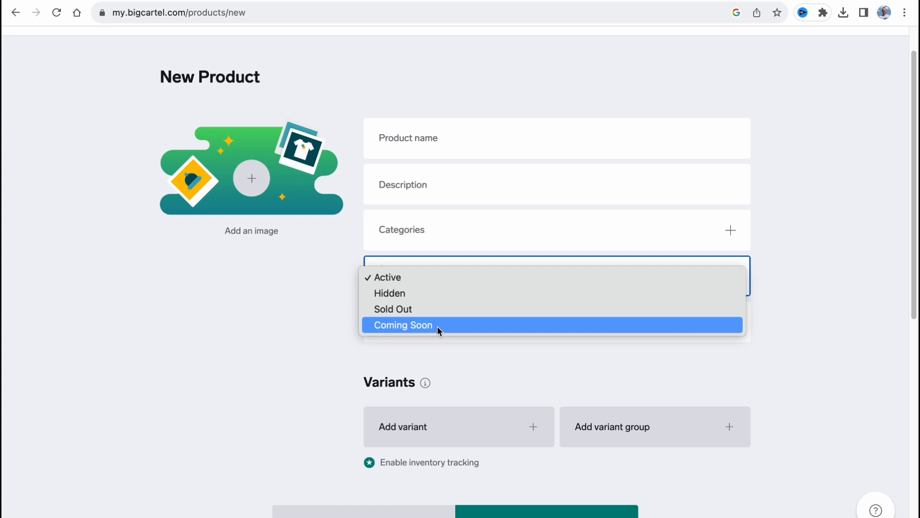
{"action": "left_click", "coordinate": [340, 312]}
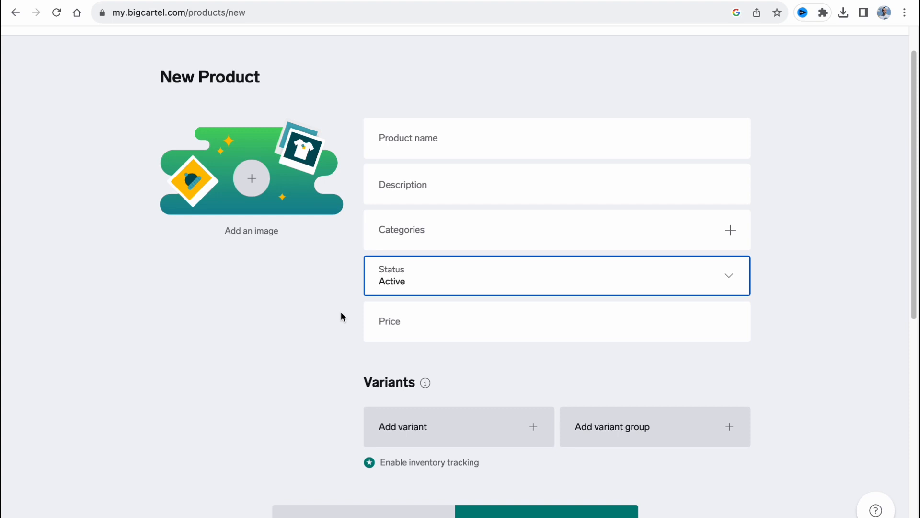
Step: Set the new product's price to $9.99 using the suggested entry
{"action": "scroll", "coordinate": [342, 316], "scroll_direction": "down", "scroll_amount": 1}
{"action": "left_click", "coordinate": [433, 301]}
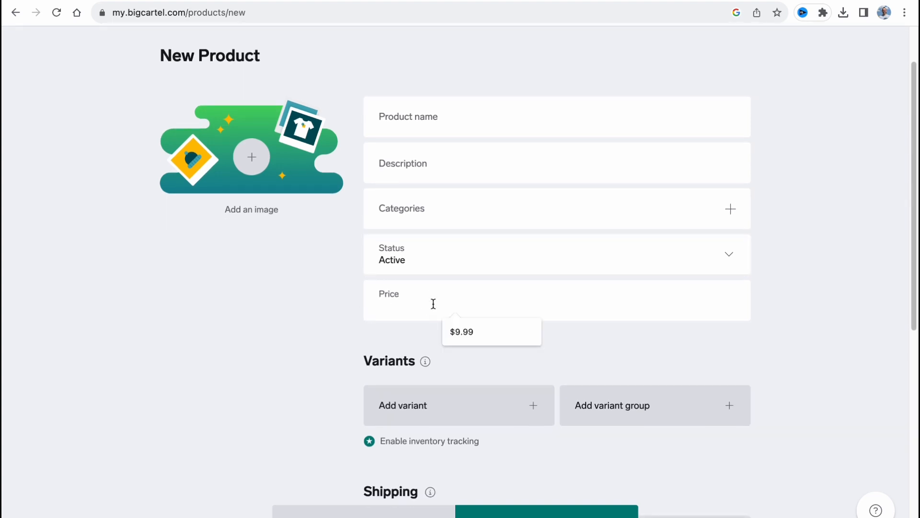
{"action": "left_click", "coordinate": [488, 338]}
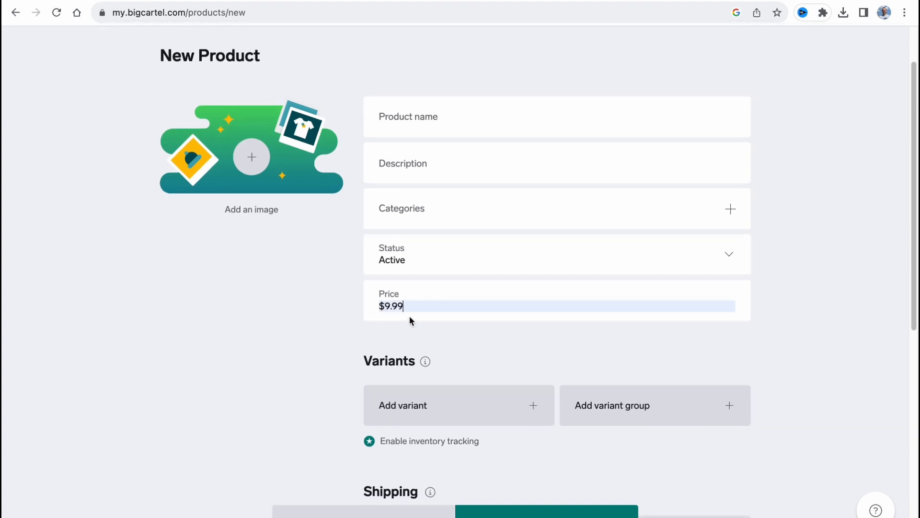
Step: Try adding a country row to the product's shipping rates and delete that row again
{"action": "scroll", "coordinate": [409, 318], "scroll_direction": "down", "scroll_amount": 3}
{"action": "scroll", "coordinate": [361, 309], "scroll_direction": "down", "scroll_amount": 2}
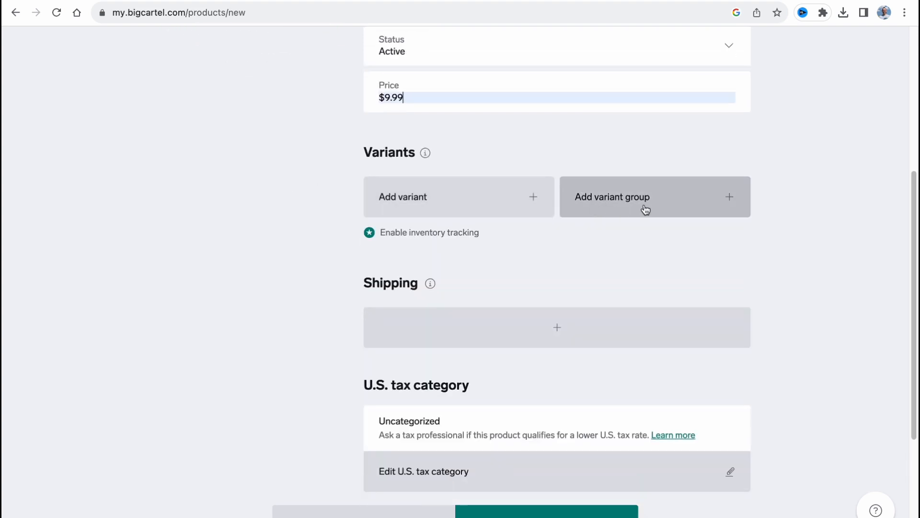
{"action": "scroll", "coordinate": [750, 248], "scroll_direction": "down", "scroll_amount": 1}
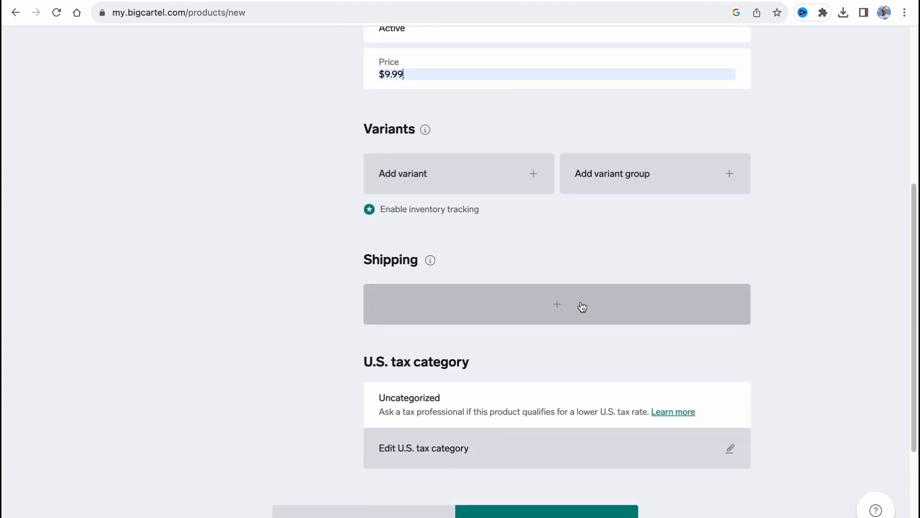
{"action": "scroll", "coordinate": [582, 305], "scroll_direction": "down", "scroll_amount": 1}
{"action": "left_click", "coordinate": [563, 296]}
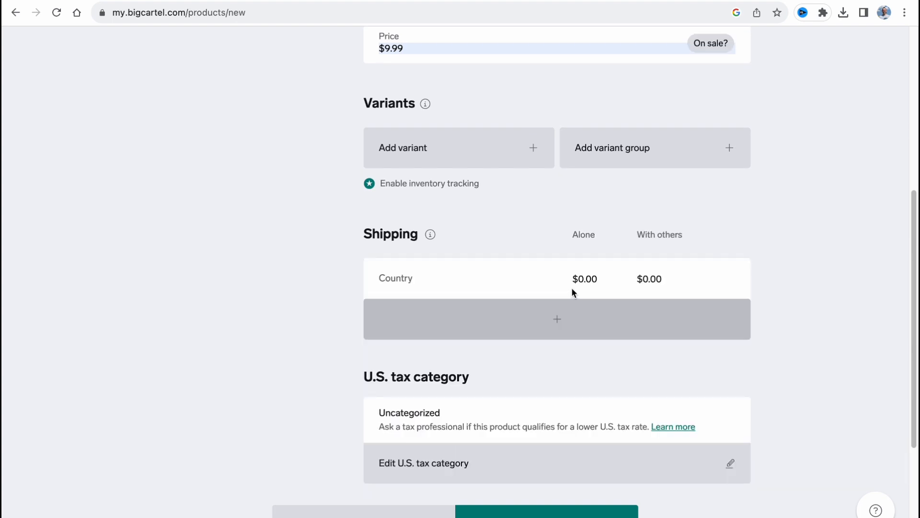
{"action": "left_click", "coordinate": [398, 279]}
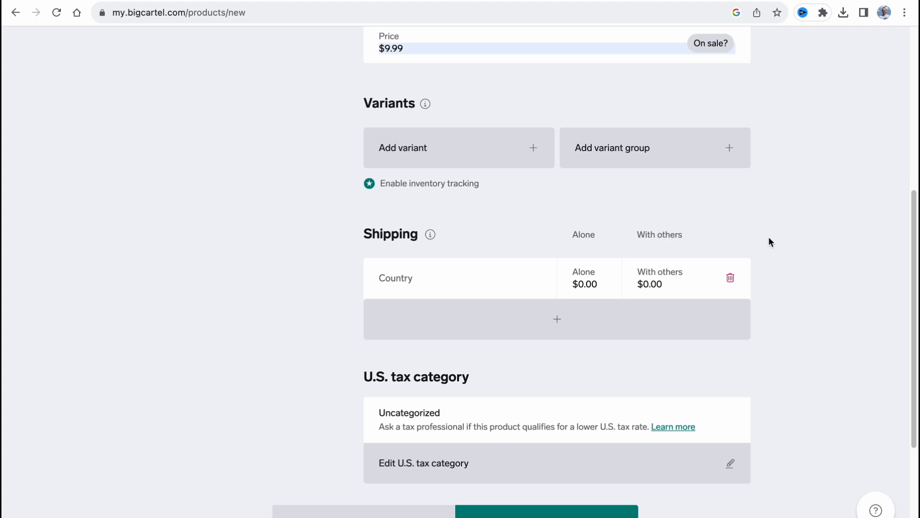
{"action": "left_click", "coordinate": [730, 278]}
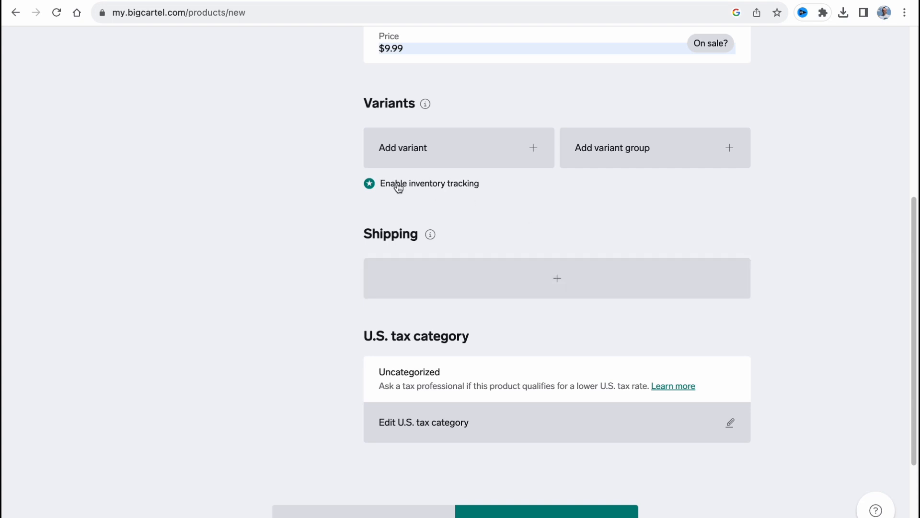
{"action": "scroll", "coordinate": [404, 200], "scroll_direction": "down", "scroll_amount": 2}
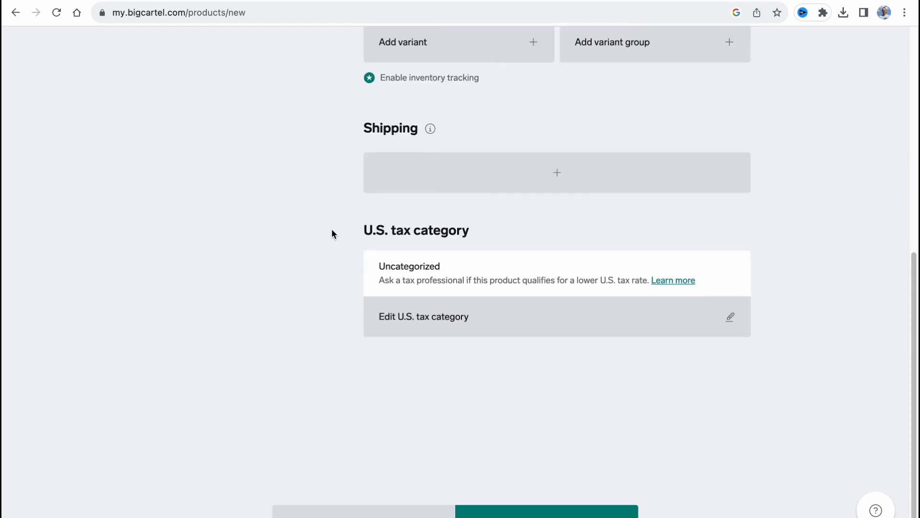
Step: Check the new product's image upload without choosing a file, and try saving the product without a name
{"action": "left_click_drag", "start_coordinate": [331, 228], "coordinate": [555, 408]}
{"action": "left_click", "coordinate": [555, 407]}
{"action": "scroll", "coordinate": [448, 354], "scroll_direction": "down", "scroll_amount": 1}
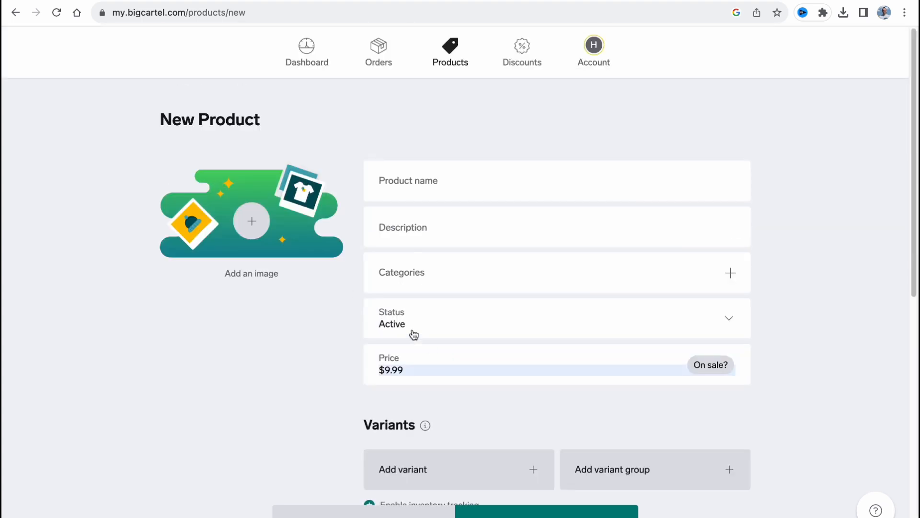
{"action": "left_click", "coordinate": [265, 219]}
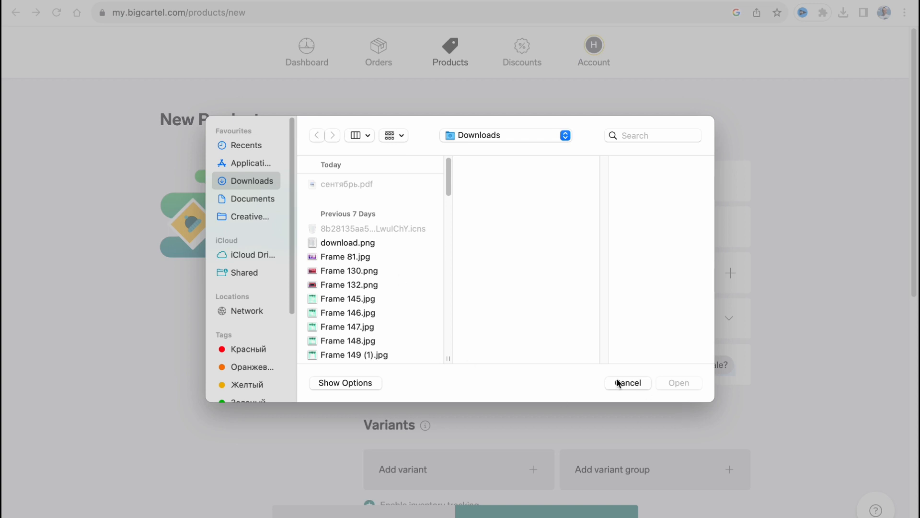
{"action": "left_click", "coordinate": [618, 382]}
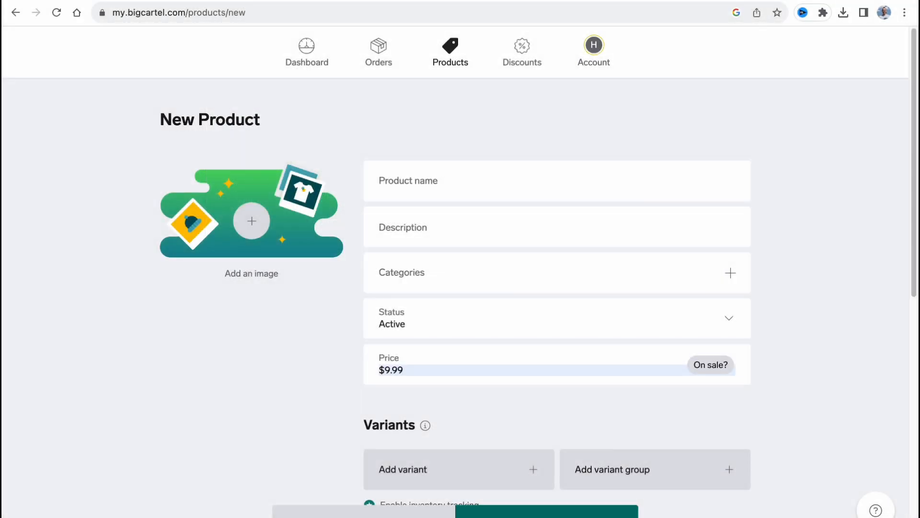
{"action": "key", "text": "Return"}
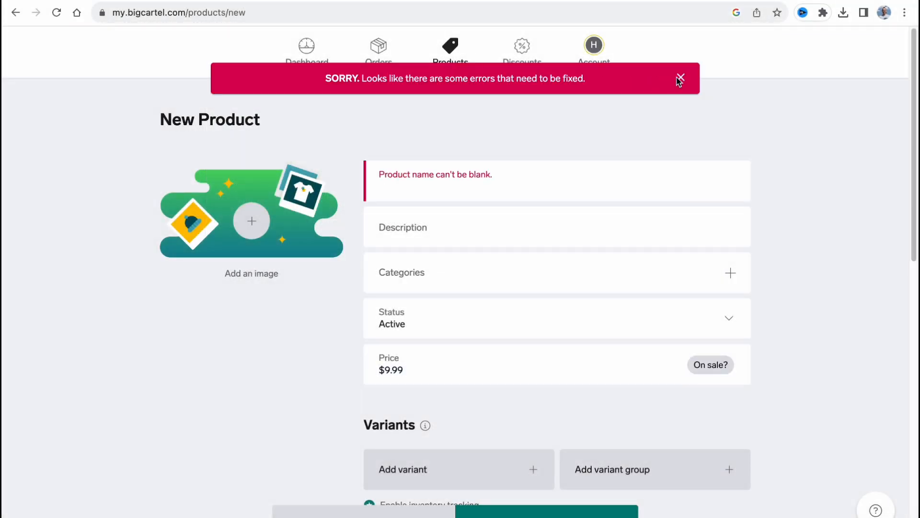
{"action": "left_click", "coordinate": [681, 77]}
Step: Return to the product list, open the Tshrt product and review its details
{"action": "left_click", "coordinate": [457, 61]}
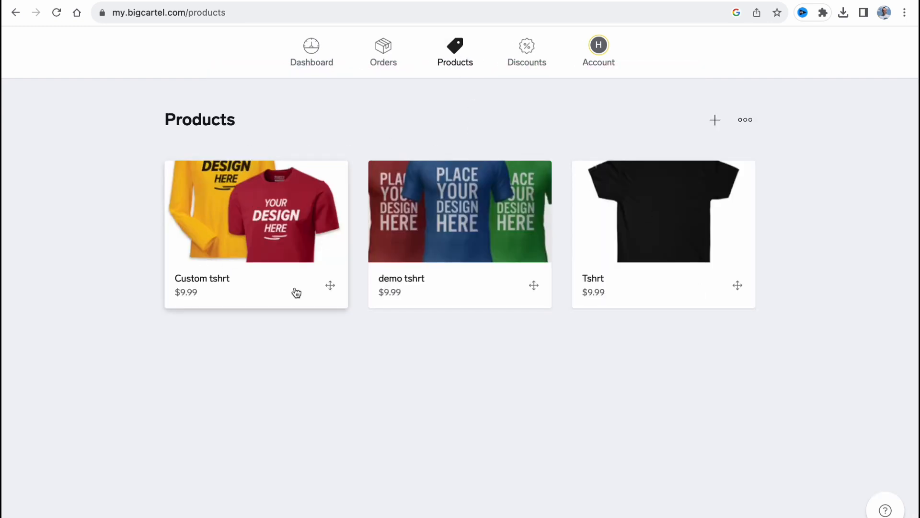
{"action": "left_click", "coordinate": [631, 228]}
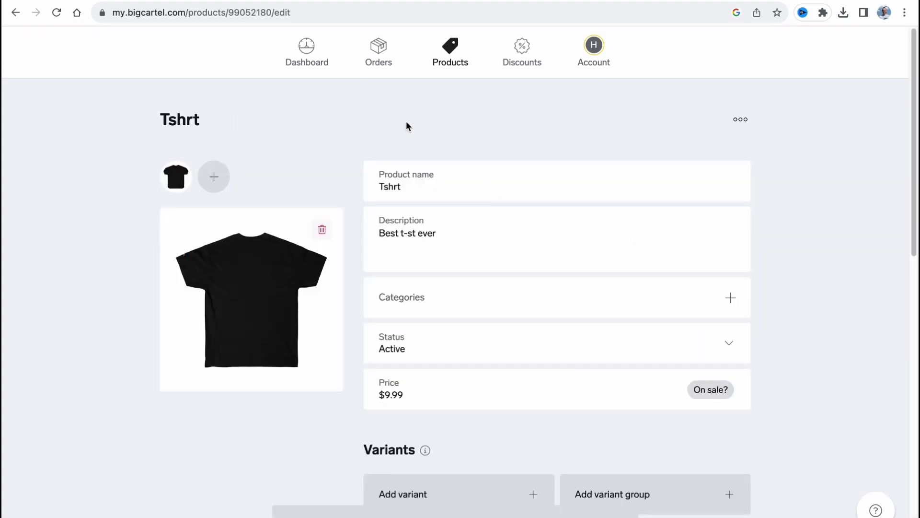
{"action": "scroll", "coordinate": [552, 221], "scroll_direction": "down", "scroll_amount": 3}
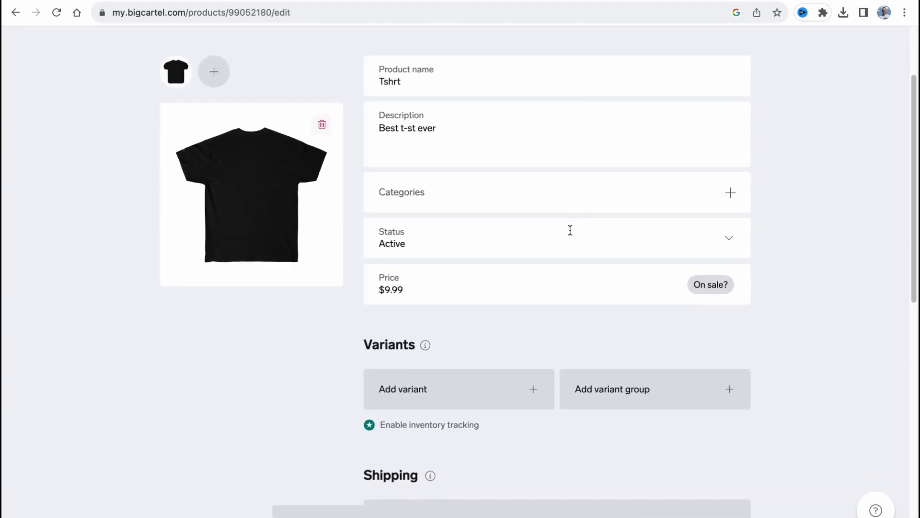
{"action": "scroll", "coordinate": [378, 243], "scroll_direction": "down", "scroll_amount": 5}
{"action": "scroll", "coordinate": [379, 244], "scroll_direction": "up", "scroll_amount": 7}
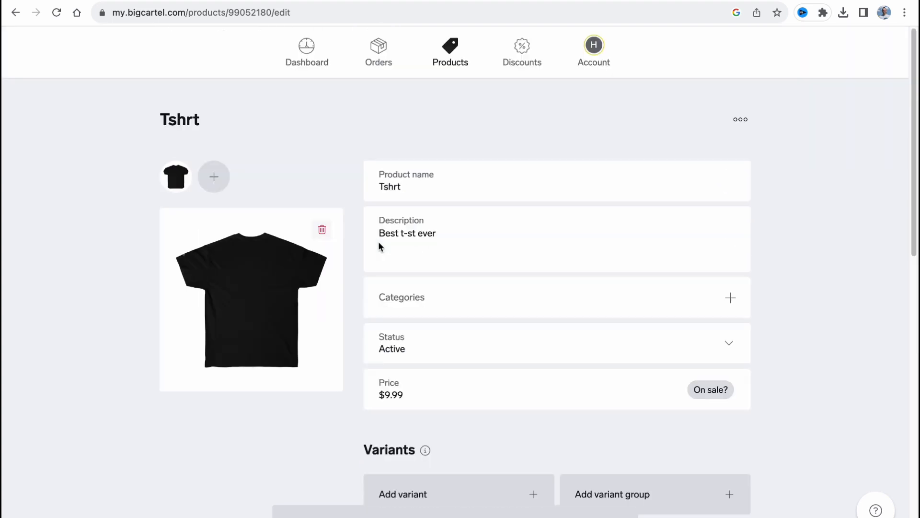
Step: Set the Tshrt product's status to Sold Out, save the change and return to the product list
{"action": "left_click", "coordinate": [408, 353]}
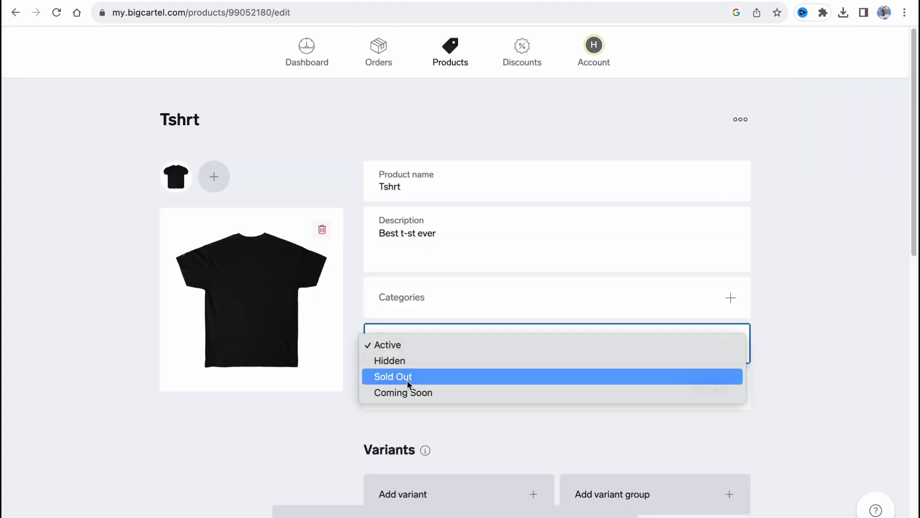
{"action": "left_click", "coordinate": [407, 379]}
{"action": "scroll", "coordinate": [522, 442], "scroll_direction": "down", "scroll_amount": 5}
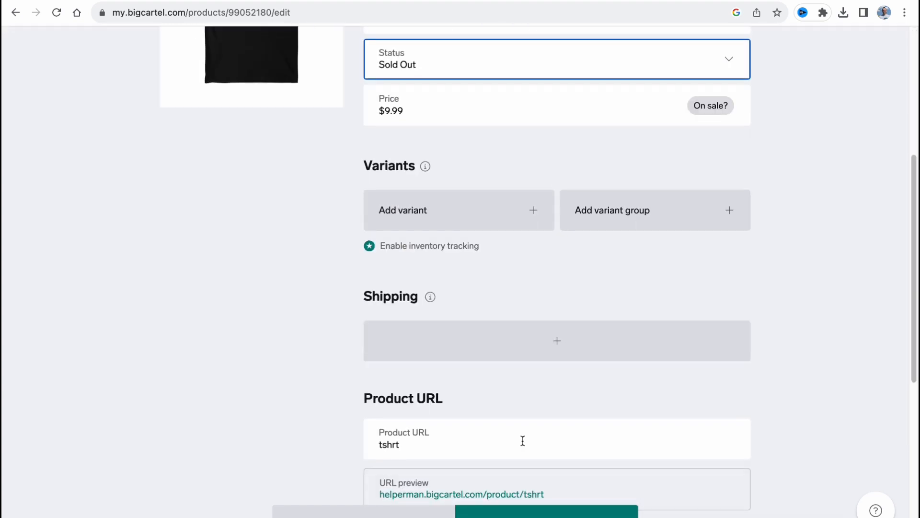
{"action": "scroll", "coordinate": [521, 441], "scroll_direction": "up", "scroll_amount": 1}
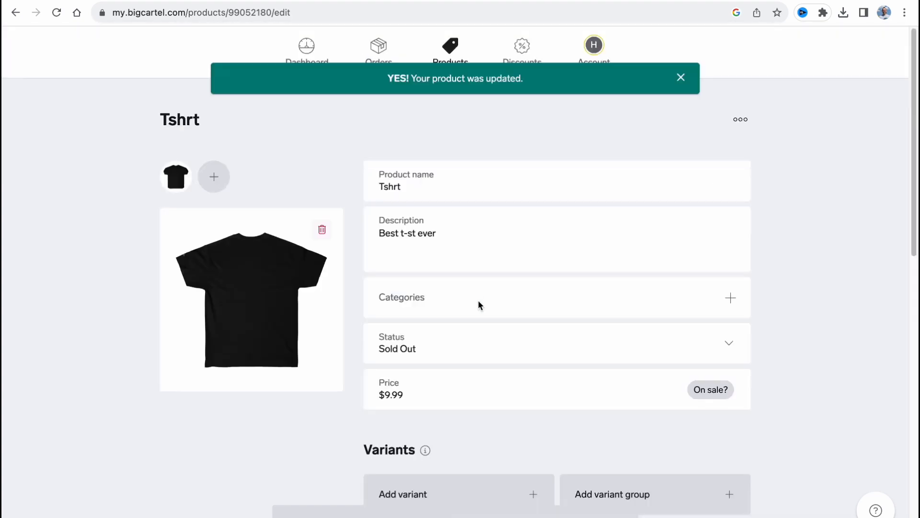
{"action": "left_click", "coordinate": [447, 48]}
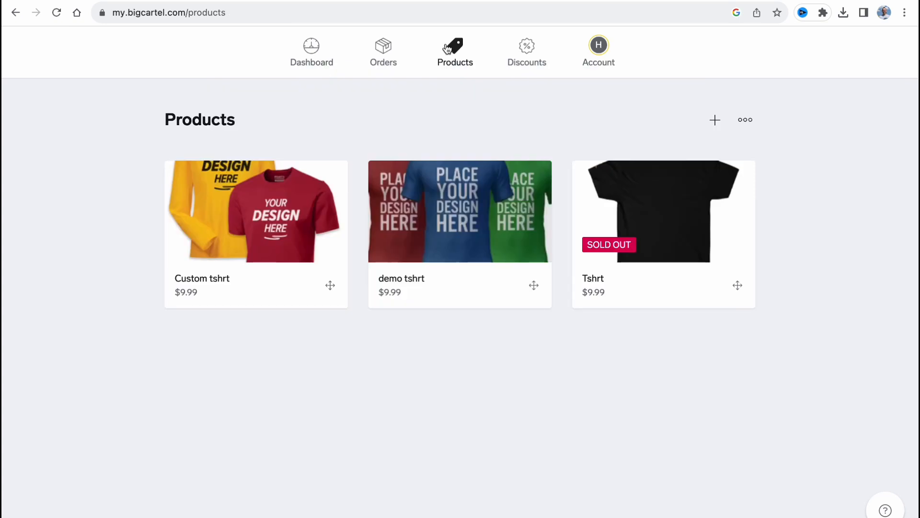
Step: Go to the dashboard and review the getting started checklist
{"action": "left_click", "coordinate": [309, 46]}
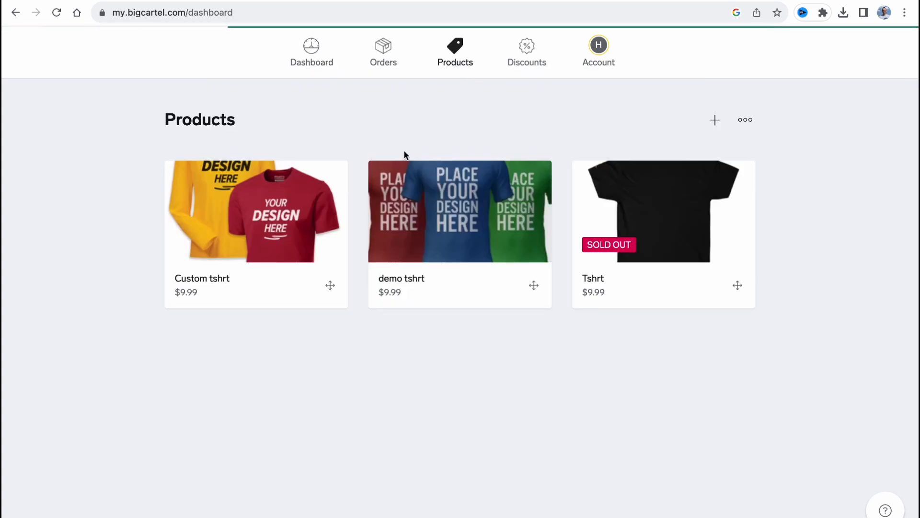
{"action": "scroll", "coordinate": [414, 225], "scroll_direction": "down", "scroll_amount": 2}
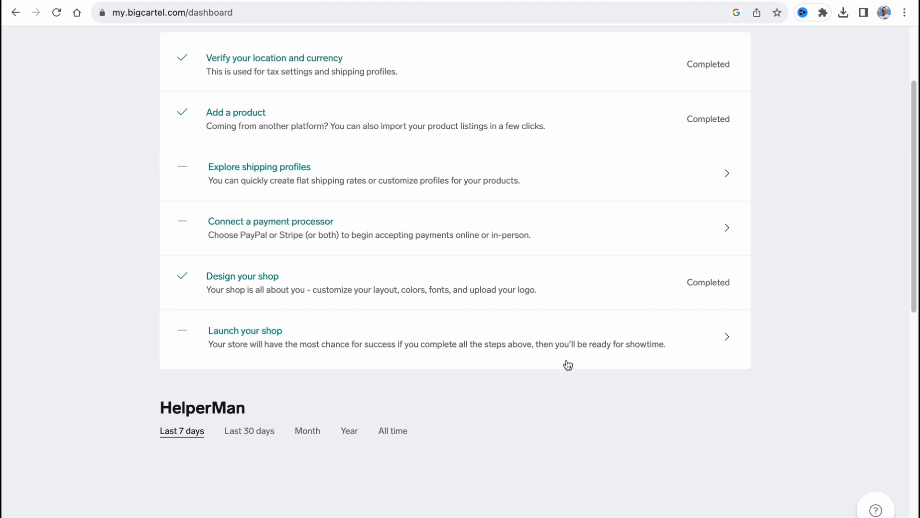
{"action": "scroll", "coordinate": [567, 362], "scroll_direction": "up", "scroll_amount": 1}
{"action": "scroll", "coordinate": [567, 362], "scroll_direction": "up", "scroll_amount": 3}
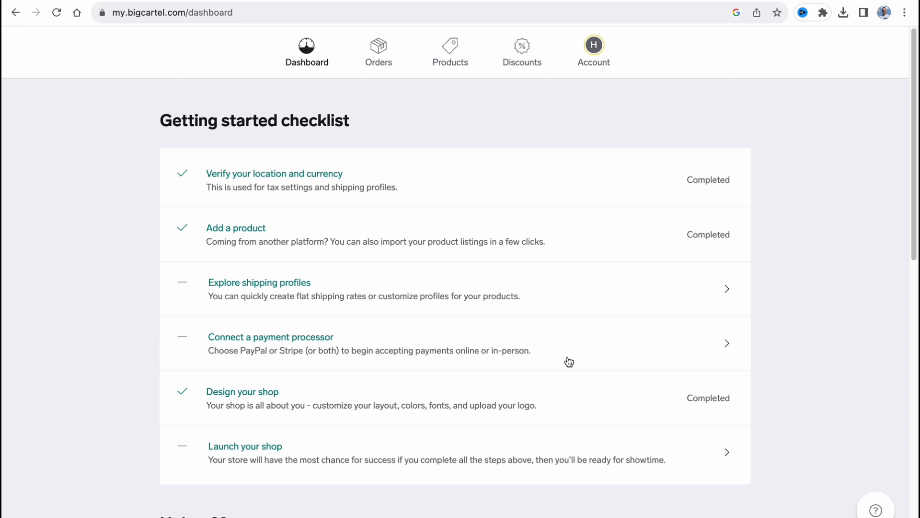
Step: Go to the account page and open the shop's design editor
{"action": "left_click", "coordinate": [595, 43]}
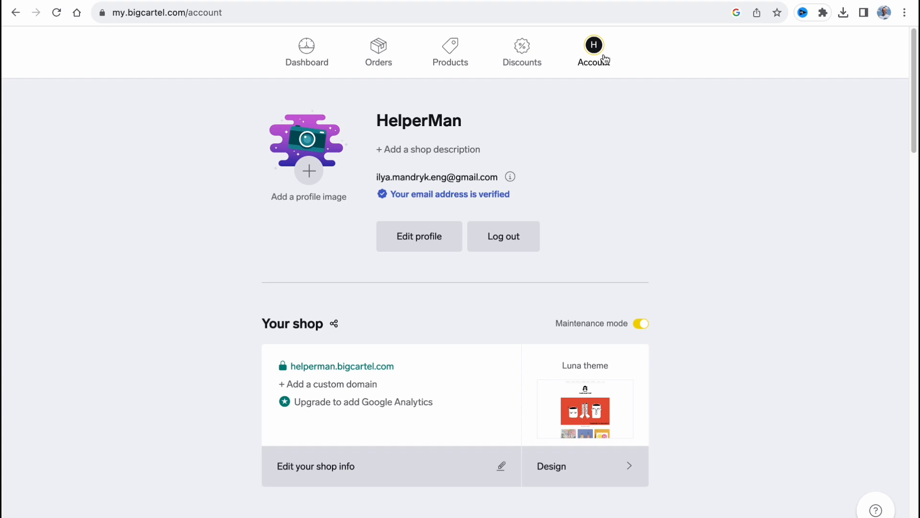
{"action": "scroll", "coordinate": [597, 144], "scroll_direction": "down", "scroll_amount": 2}
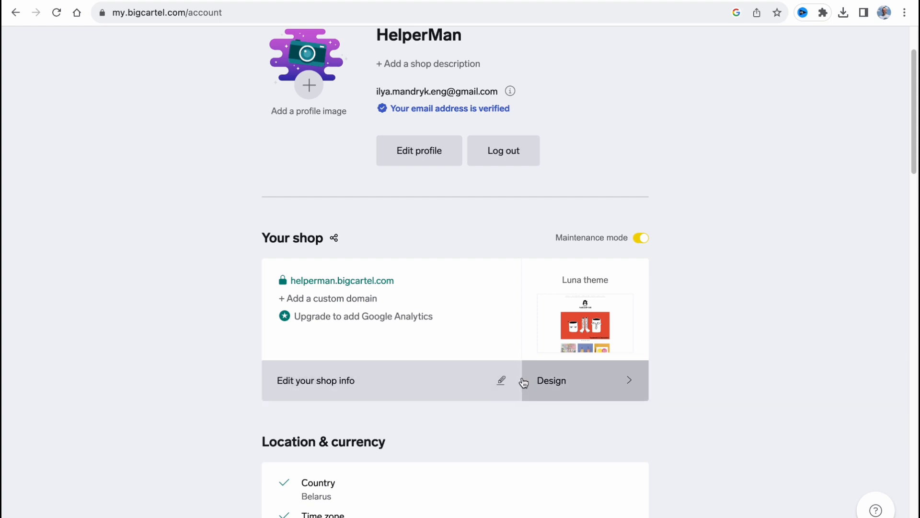
{"action": "left_click", "coordinate": [557, 382]}
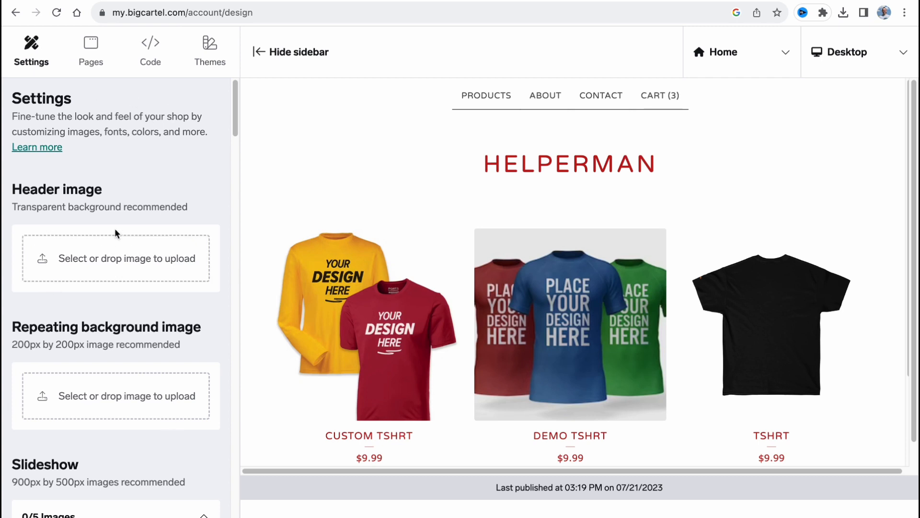
Step: Look through the design editor's Settings, Pages and Code sections
{"action": "scroll", "coordinate": [96, 168], "scroll_direction": "down", "scroll_amount": 1}
{"action": "left_click", "coordinate": [27, 56]}
{"action": "left_click", "coordinate": [91, 53]}
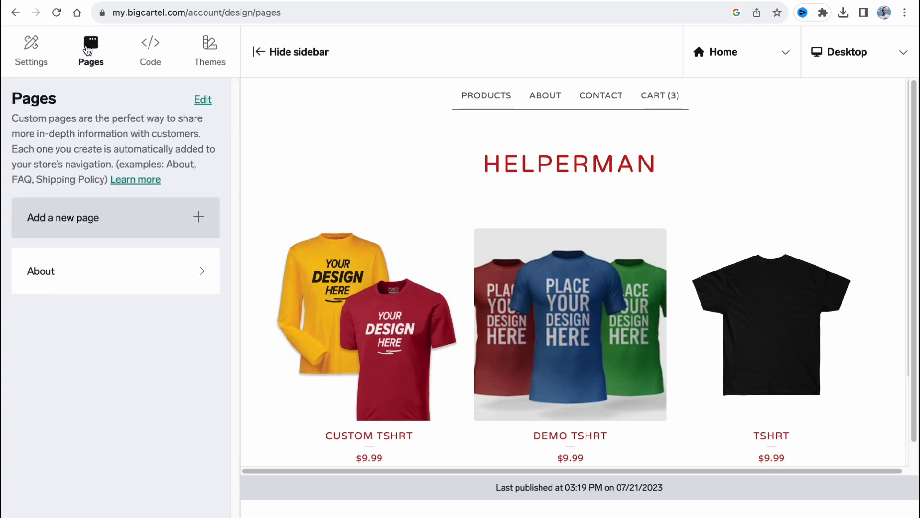
{"action": "left_click", "coordinate": [152, 53]}
{"action": "left_click", "coordinate": [208, 47]}
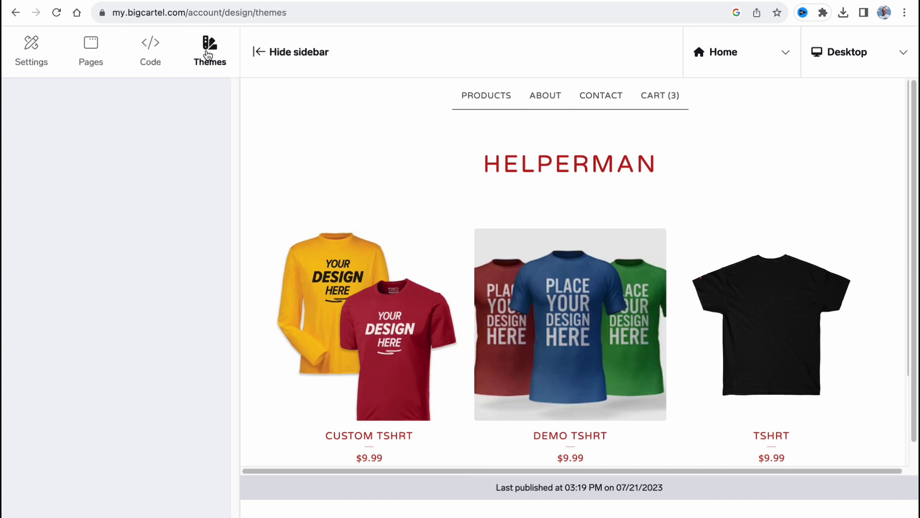
{"action": "left_click", "coordinate": [152, 53]}
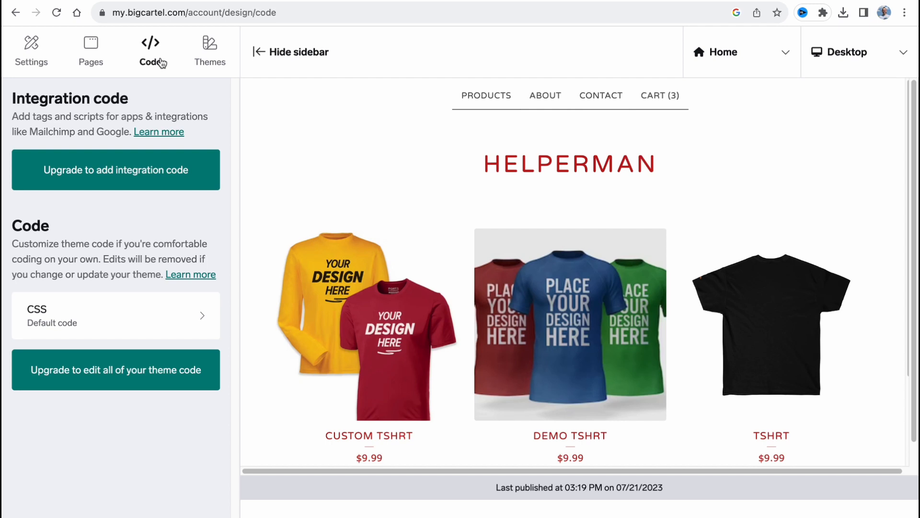
Step: Browse the available shop themes and switch the shop to the Sidecar theme
{"action": "left_click", "coordinate": [210, 47]}
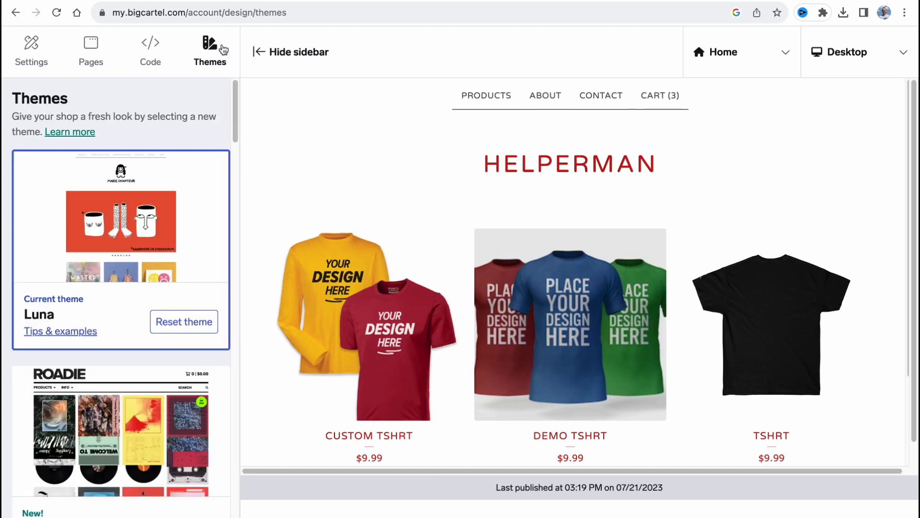
{"action": "scroll", "coordinate": [166, 278], "scroll_direction": "down", "scroll_amount": 3}
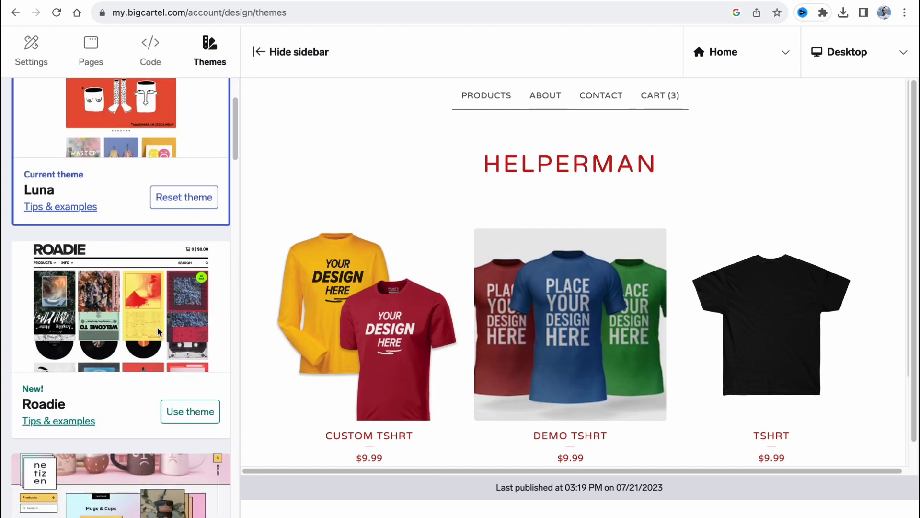
{"action": "scroll", "coordinate": [165, 320], "scroll_direction": "down", "scroll_amount": 10}
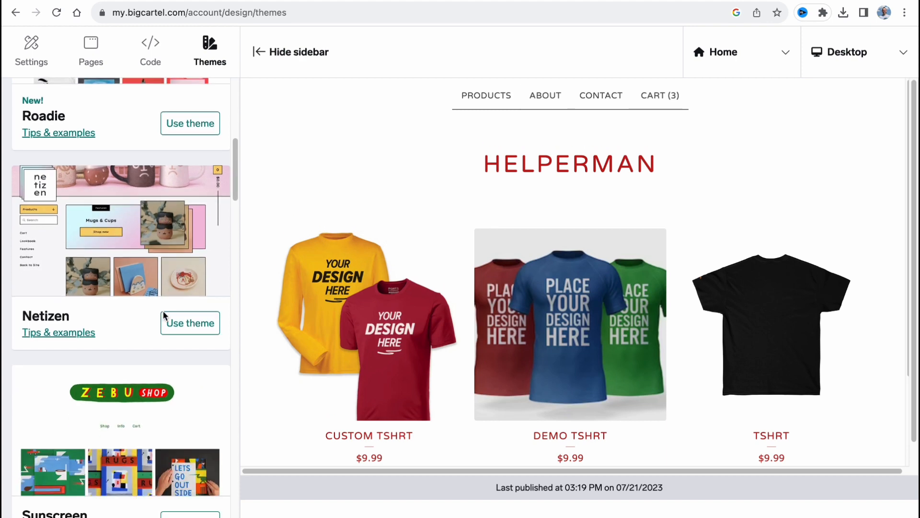
{"action": "scroll", "coordinate": [162, 318], "scroll_direction": "down", "scroll_amount": 2}
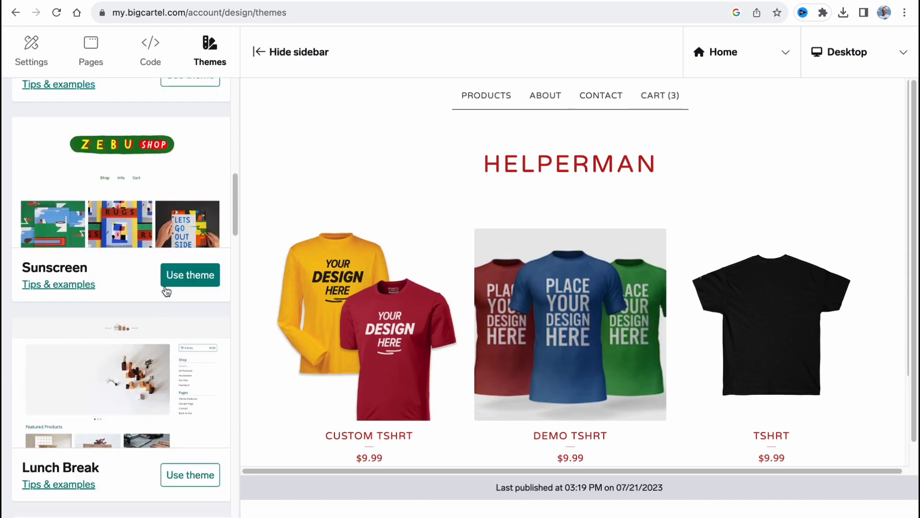
{"action": "scroll", "coordinate": [165, 292], "scroll_direction": "down", "scroll_amount": 6}
{"action": "scroll", "coordinate": [168, 292], "scroll_direction": "down", "scroll_amount": 1}
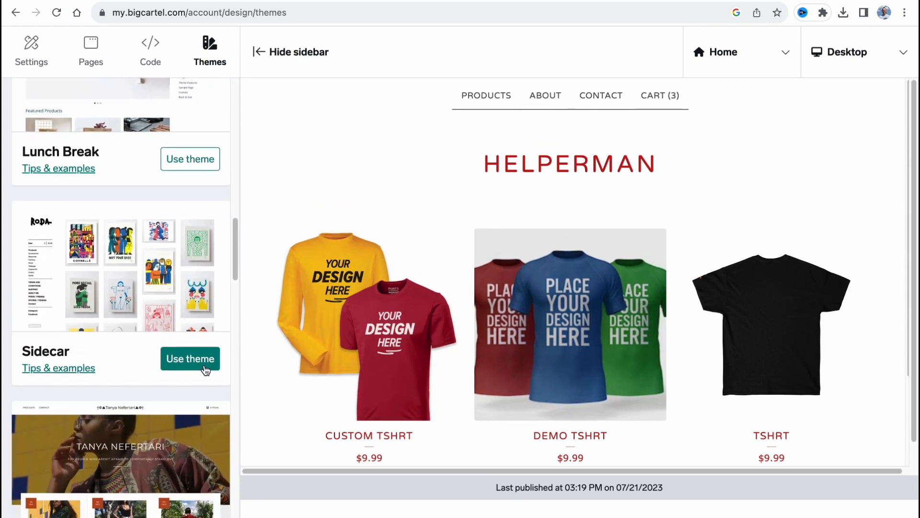
{"action": "left_click", "coordinate": [205, 364]}
{"action": "left_click", "coordinate": [577, 124]}
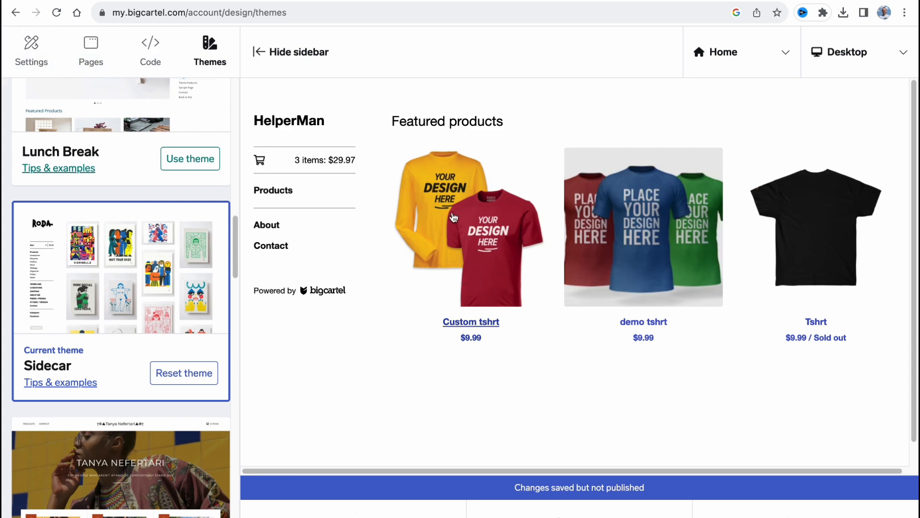
Step: Preview the Custom tshrt product page at full width with the sidebar hidden, and show the sidebar again
{"action": "left_click", "coordinate": [463, 322]}
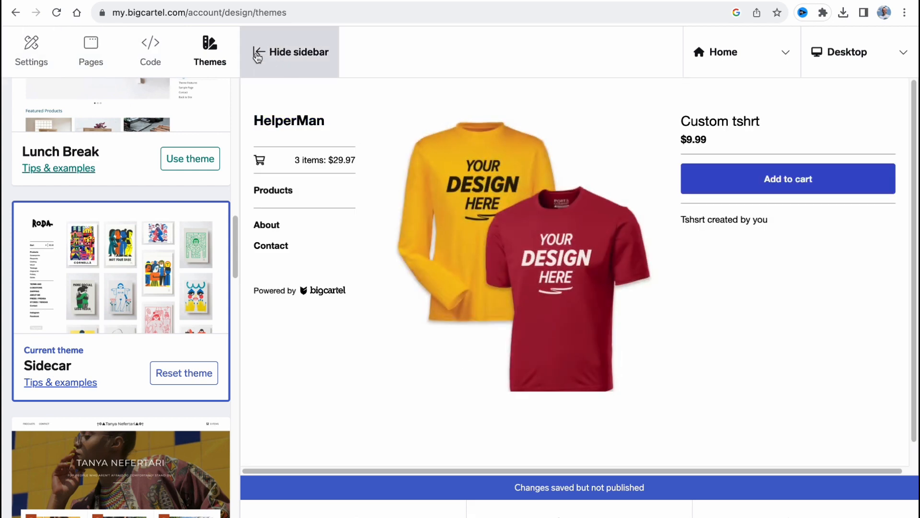
{"action": "left_click", "coordinate": [257, 55]}
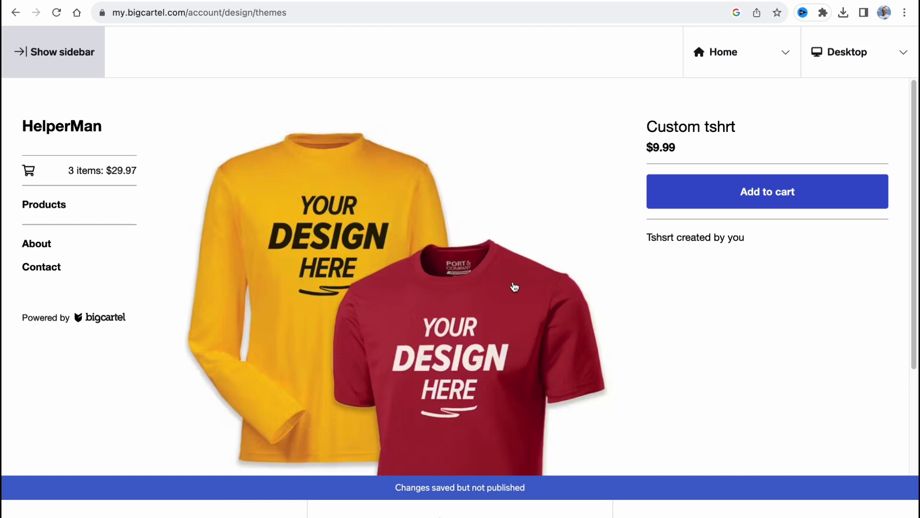
{"action": "left_click", "coordinate": [20, 57]}
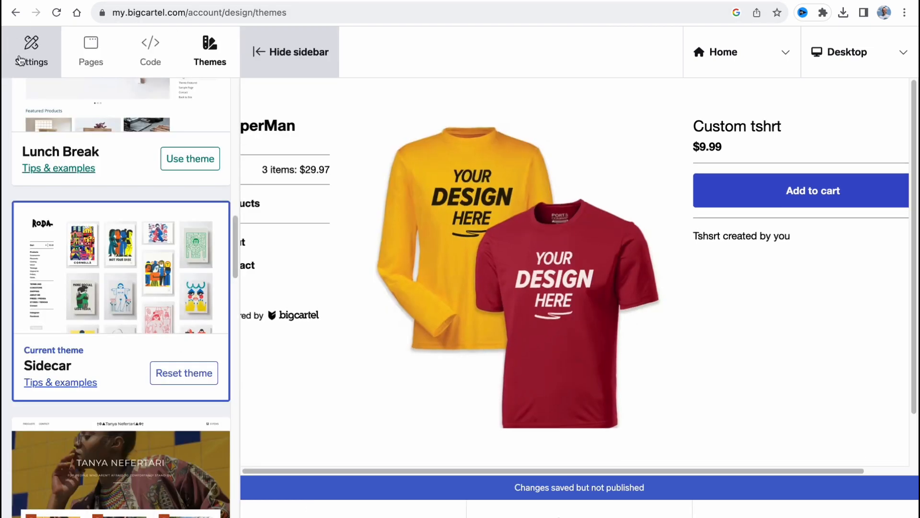
Step: Examine the Sidecar theme's color and font settings, glance at the custom pages and return to the settings
{"action": "left_click", "coordinate": [33, 43]}
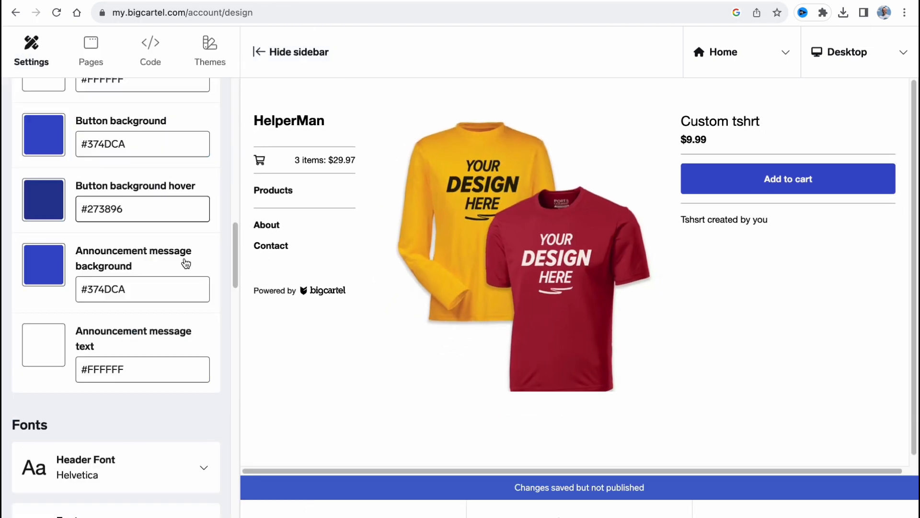
{"action": "scroll", "coordinate": [136, 230], "scroll_direction": "up", "scroll_amount": 6}
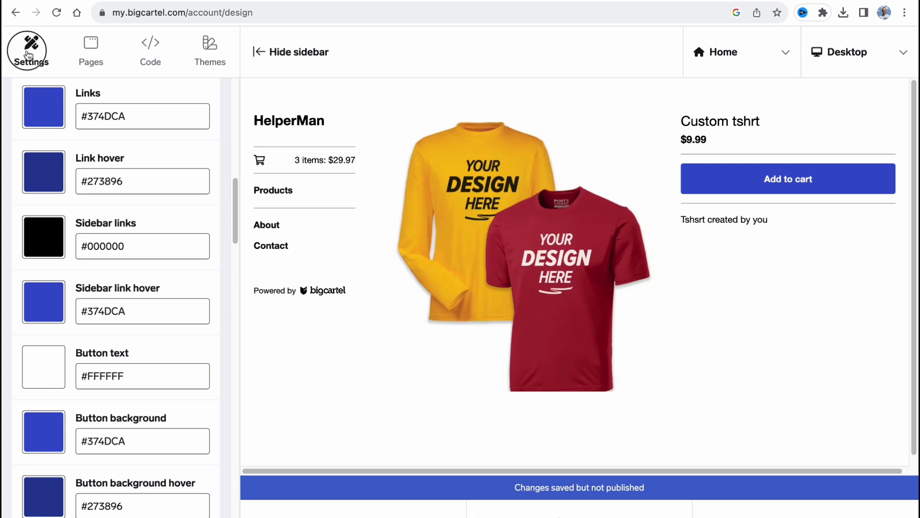
{"action": "left_click", "coordinate": [90, 55]}
{"action": "left_click", "coordinate": [32, 48]}
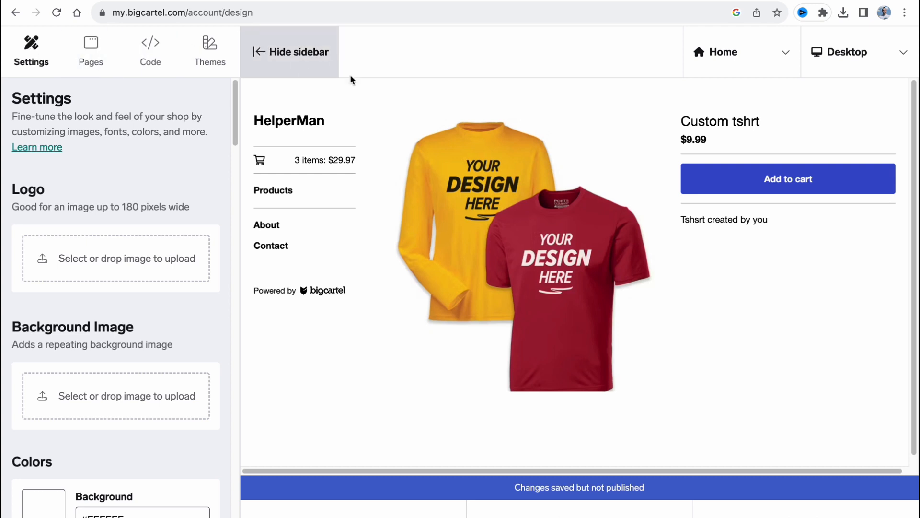
Step: Preview the shop in the tablet layout and in the phone layout
{"action": "left_click", "coordinate": [877, 62]}
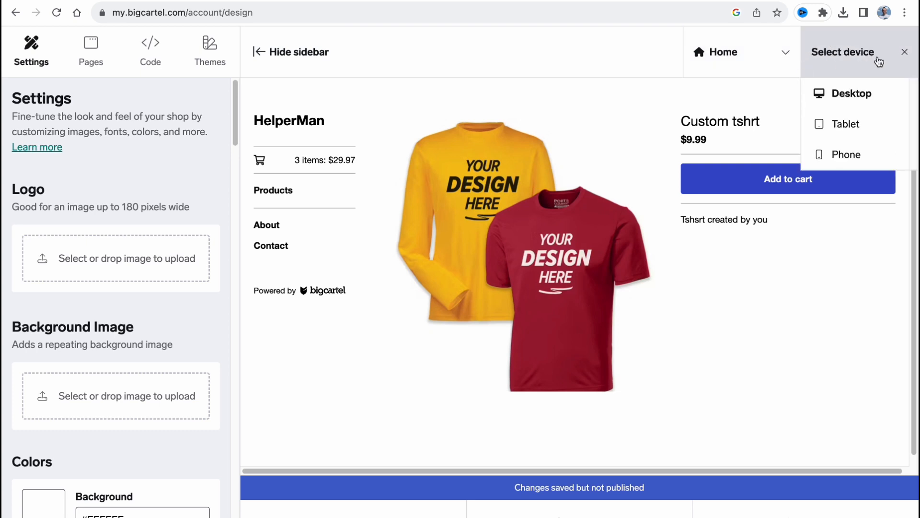
{"action": "left_click", "coordinate": [854, 126]}
{"action": "left_click", "coordinate": [862, 62]}
{"action": "left_click", "coordinate": [831, 158]}
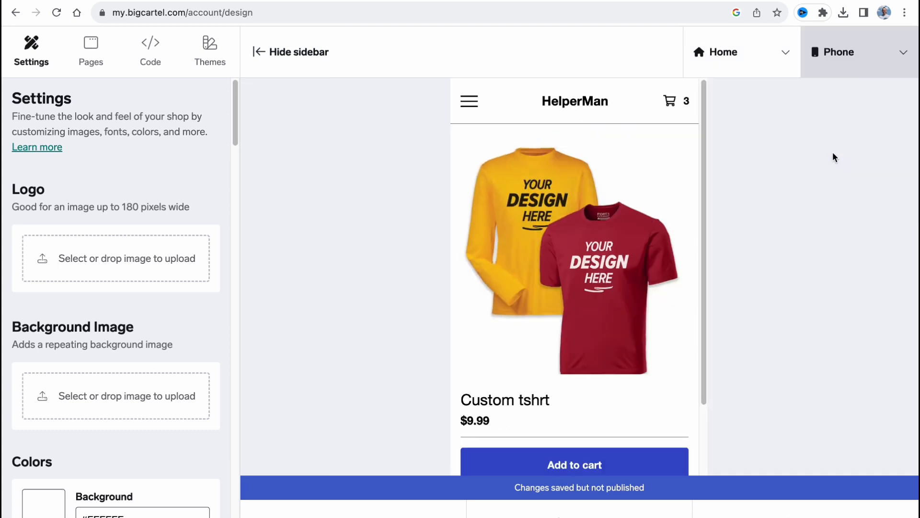
Step: Check the Custom tshrt listing in the phone layout and switch the shop preview to the tablet layout
{"action": "scroll", "coordinate": [581, 300], "scroll_direction": "down", "scroll_amount": 2}
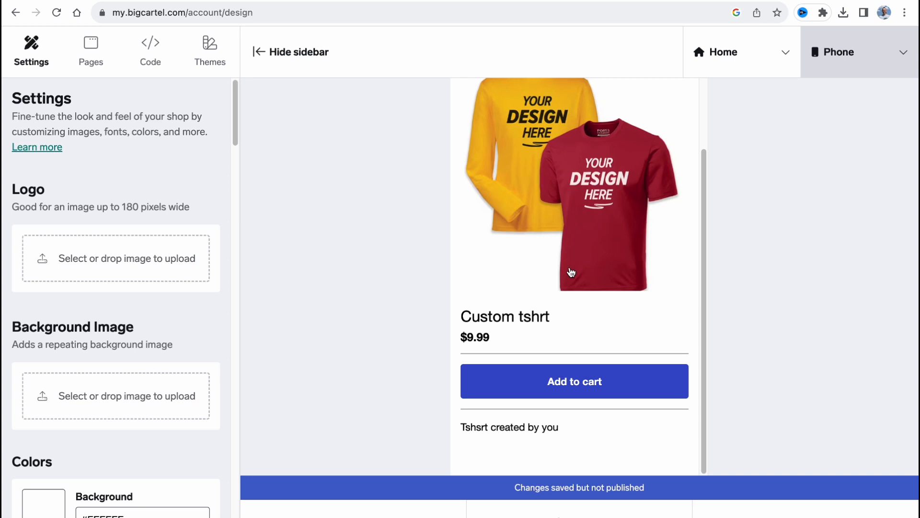
{"action": "left_click", "coordinate": [861, 57]}
{"action": "left_click", "coordinate": [852, 121]}
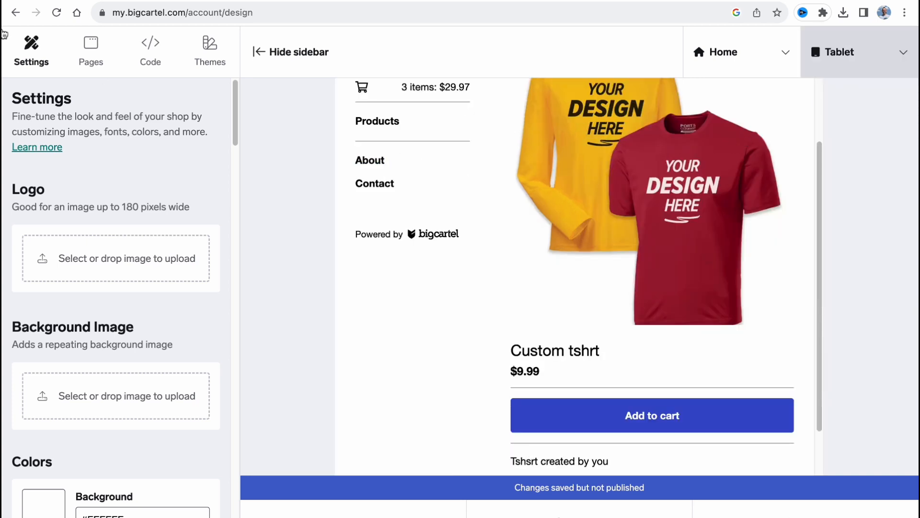
Step: In the theme's color settings, change the Links color to red #CA3737
{"action": "left_click", "coordinate": [31, 59]}
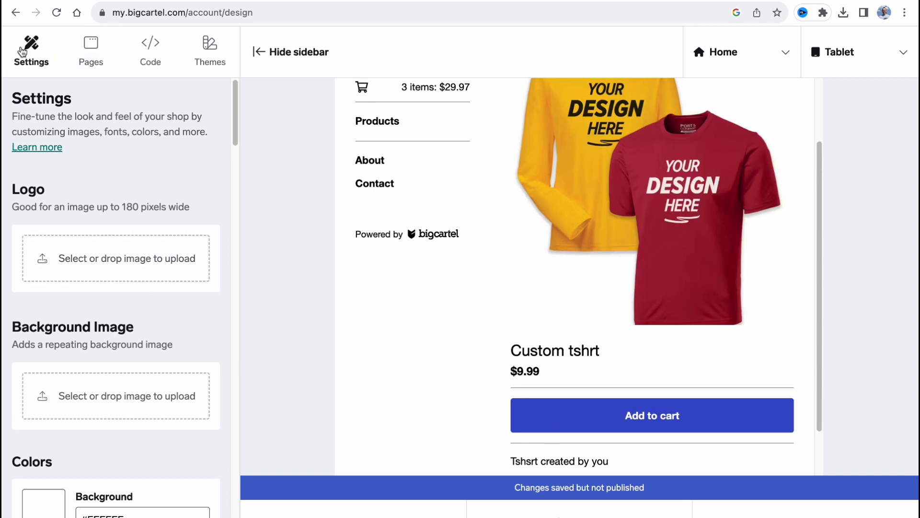
{"action": "scroll", "coordinate": [101, 201], "scroll_direction": "down", "scroll_amount": 1}
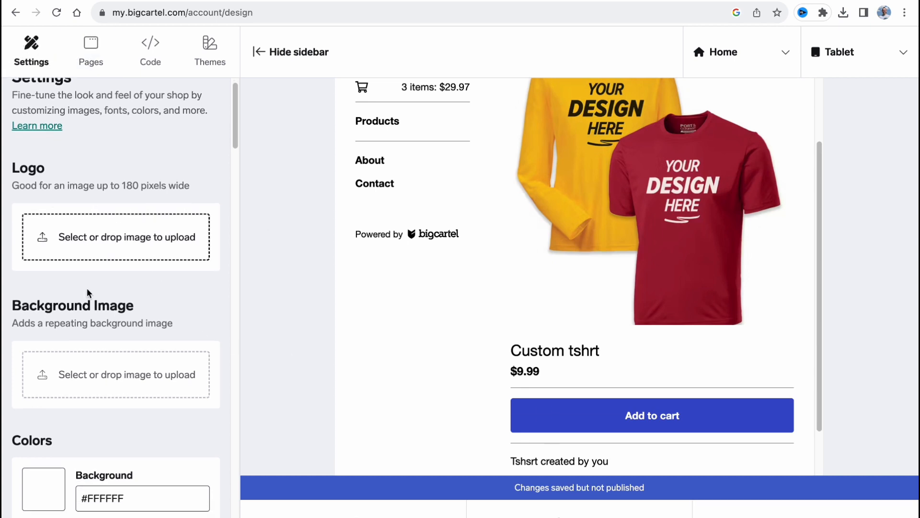
{"action": "scroll", "coordinate": [29, 355], "scroll_direction": "down", "scroll_amount": 2}
{"action": "scroll", "coordinate": [29, 364], "scroll_direction": "down", "scroll_amount": 1}
{"action": "scroll", "coordinate": [96, 313], "scroll_direction": "down", "scroll_amount": 2}
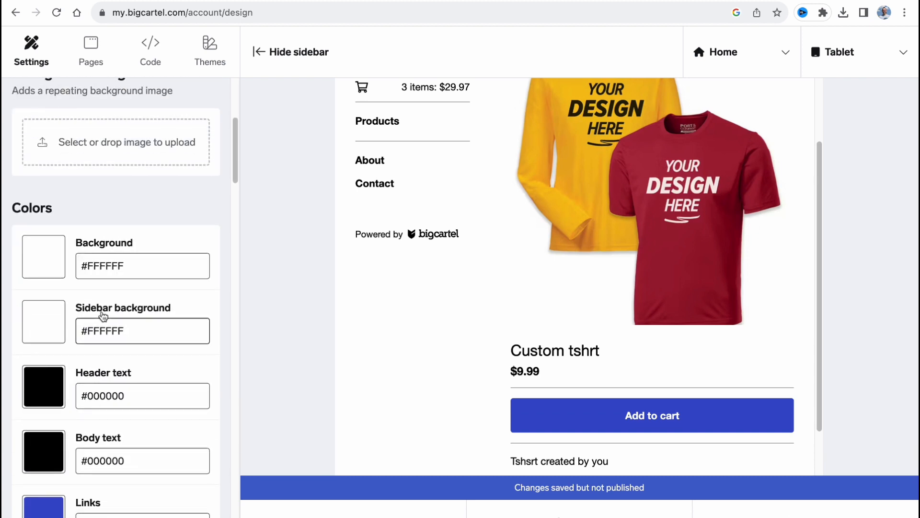
{"action": "scroll", "coordinate": [97, 316], "scroll_direction": "down", "scroll_amount": 2}
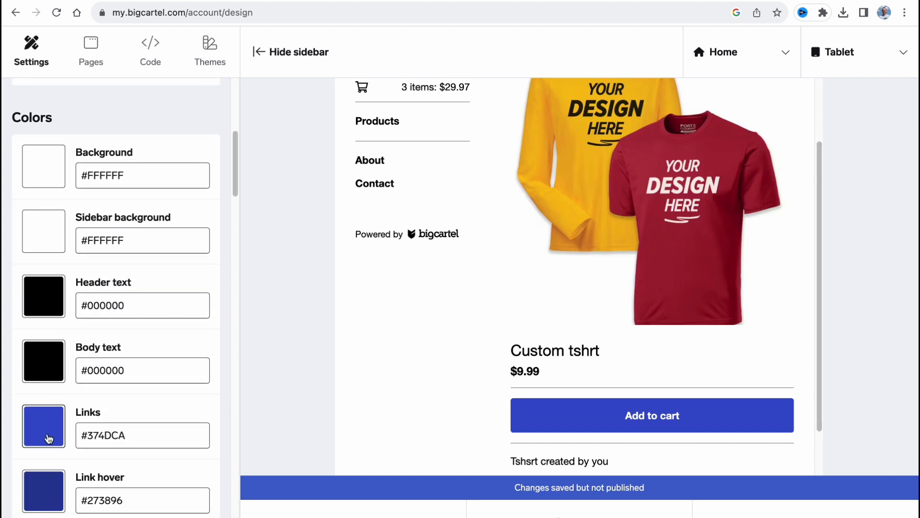
{"action": "scroll", "coordinate": [33, 427], "scroll_direction": "down", "scroll_amount": 1}
{"action": "left_click", "coordinate": [39, 408]}
{"action": "scroll", "coordinate": [77, 382], "scroll_direction": "down", "scroll_amount": 5}
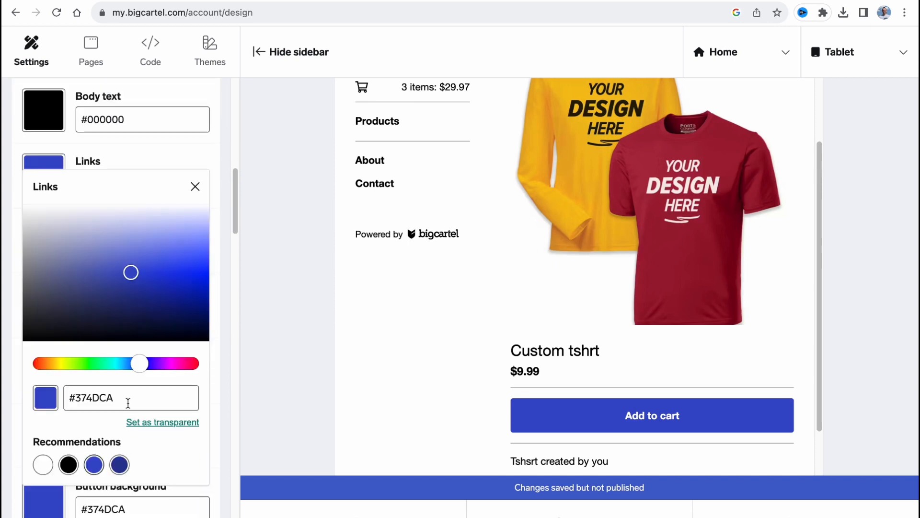
{"action": "left_click_drag", "start_coordinate": [139, 364], "coordinate": [33, 363]}
Step: Change the Link hover color to dark red #962727
{"action": "left_click", "coordinate": [37, 496]}
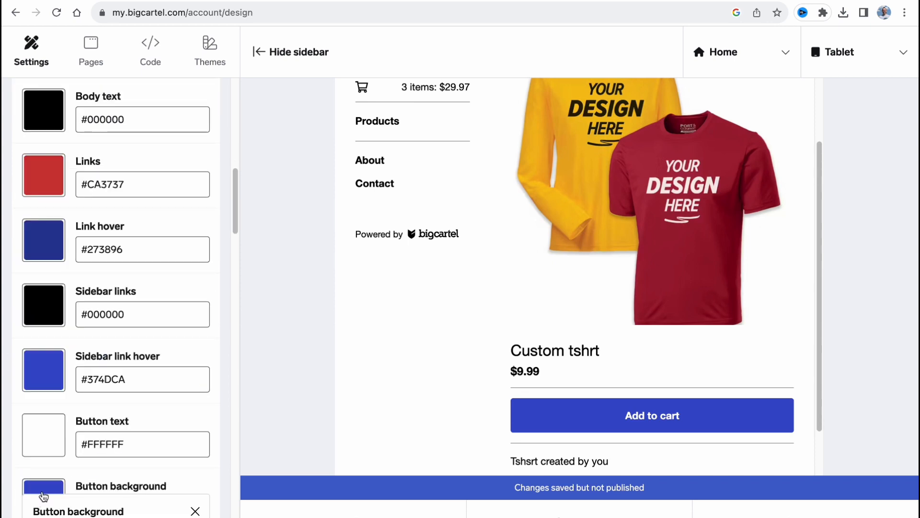
{"action": "left_click", "coordinate": [54, 259]}
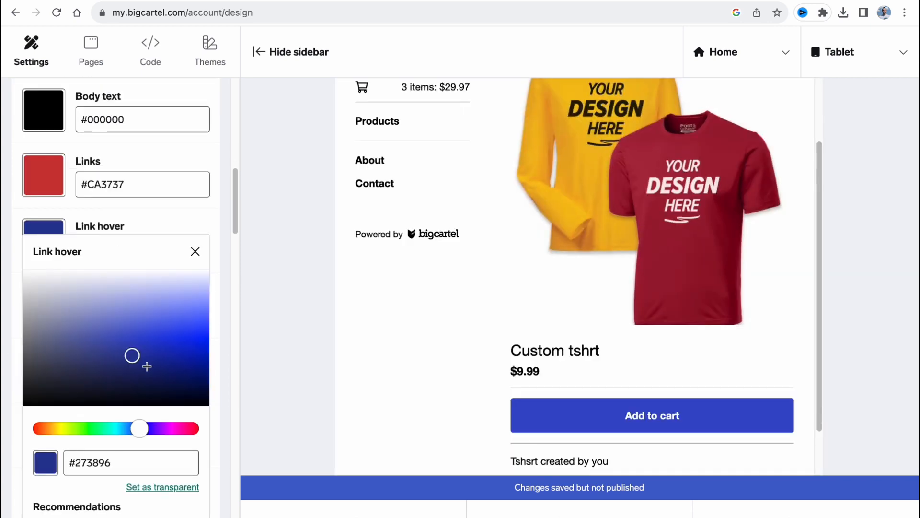
{"action": "left_click_drag", "start_coordinate": [143, 429], "coordinate": [30, 429]}
{"action": "scroll", "coordinate": [67, 473], "scroll_direction": "down", "scroll_amount": 3}
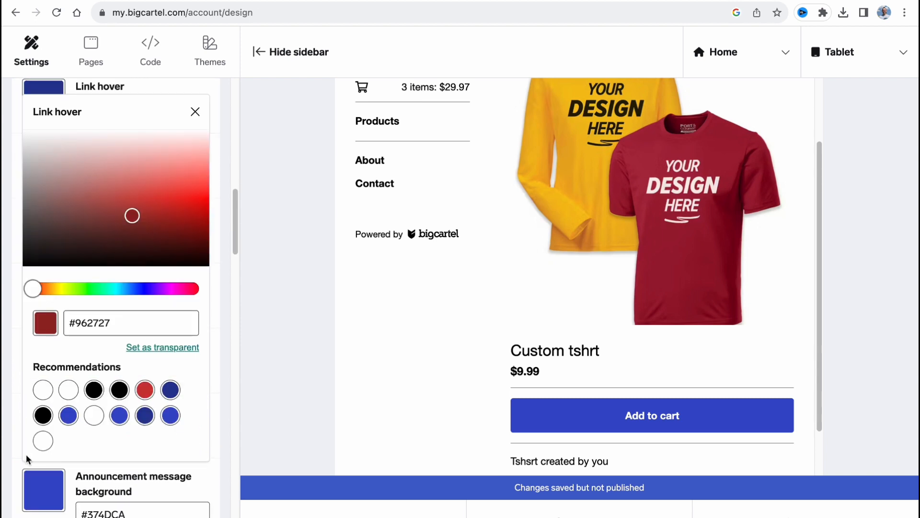
Step: Change the Sidebar link hover color to red #CA3737 and close its color picker
{"action": "left_click", "coordinate": [43, 488]}
{"action": "left_click", "coordinate": [44, 230]}
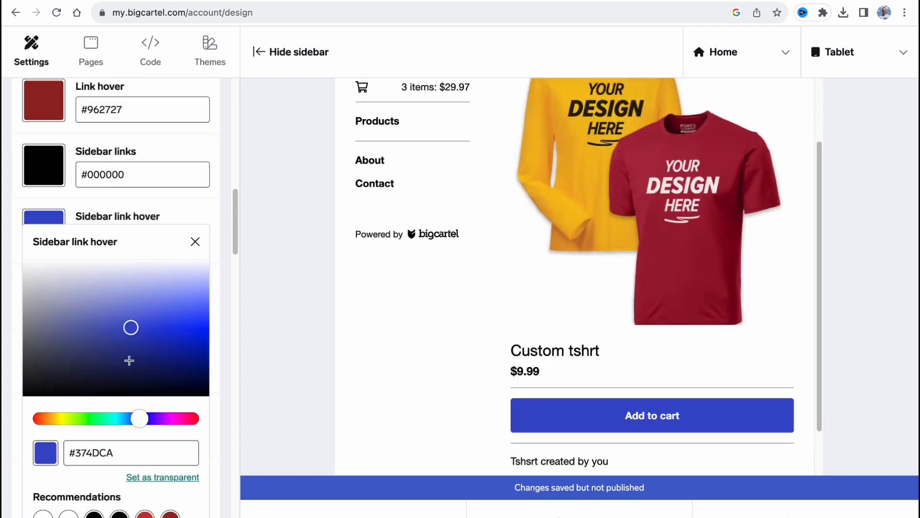
{"action": "left_click_drag", "start_coordinate": [139, 418], "coordinate": [32, 418]}
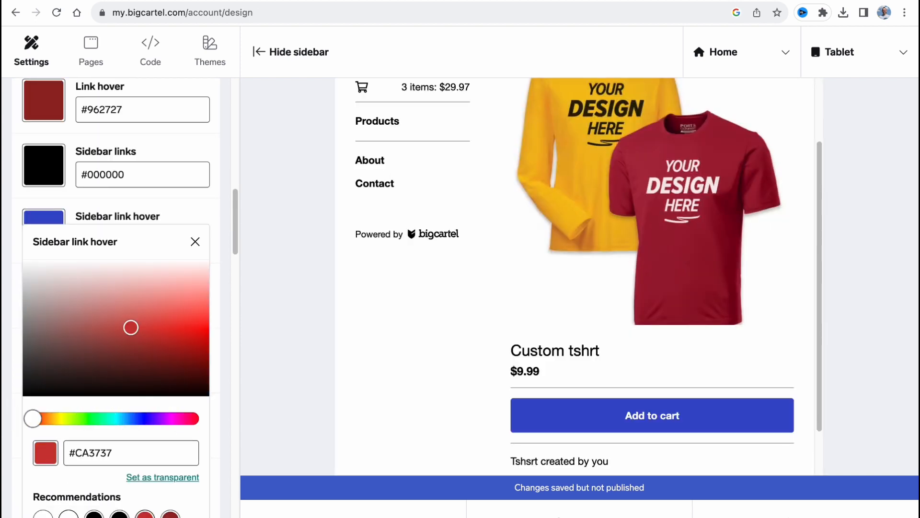
{"action": "left_click", "coordinate": [195, 241]}
Step: Change the Button background color to red #CA3737 so it applies to the Add to cart button
{"action": "scroll", "coordinate": [47, 359], "scroll_direction": "down", "scroll_amount": 1}
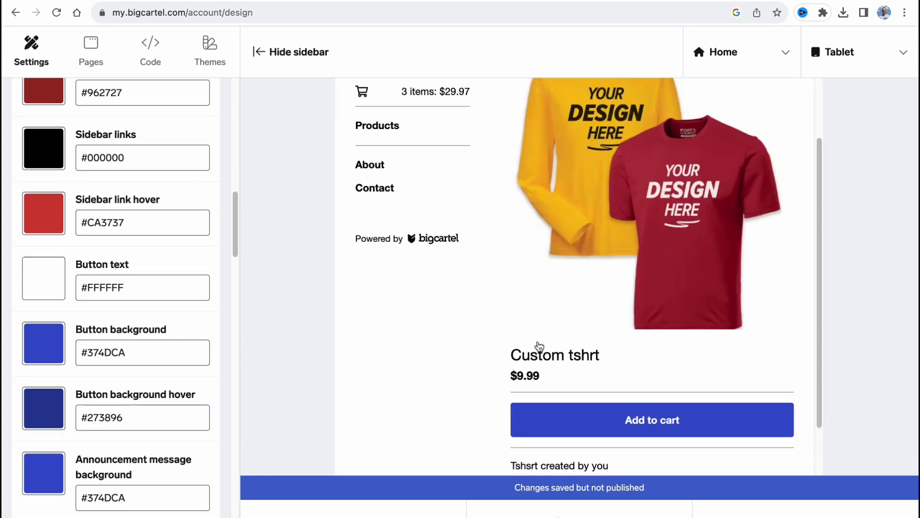
{"action": "scroll", "coordinate": [54, 379], "scroll_direction": "down", "scroll_amount": 3}
{"action": "left_click", "coordinate": [46, 210]}
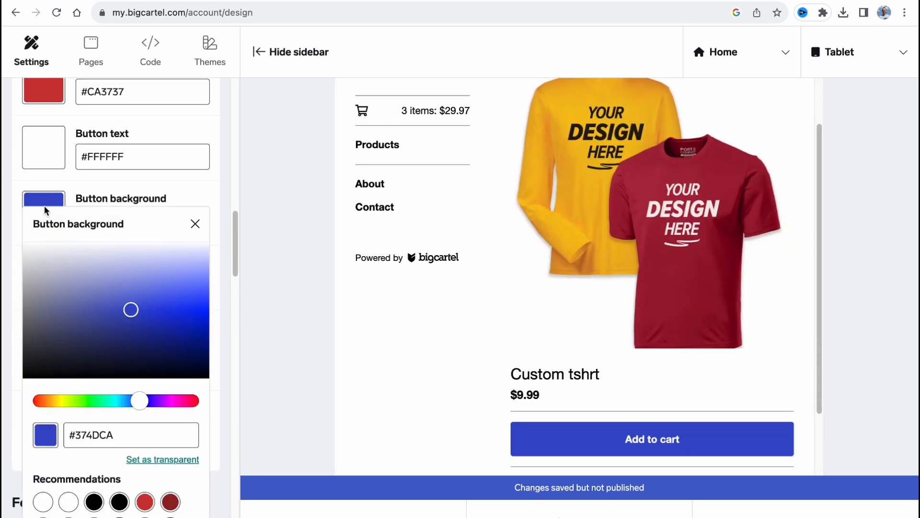
{"action": "left_click_drag", "start_coordinate": [139, 400], "coordinate": [33, 401]}
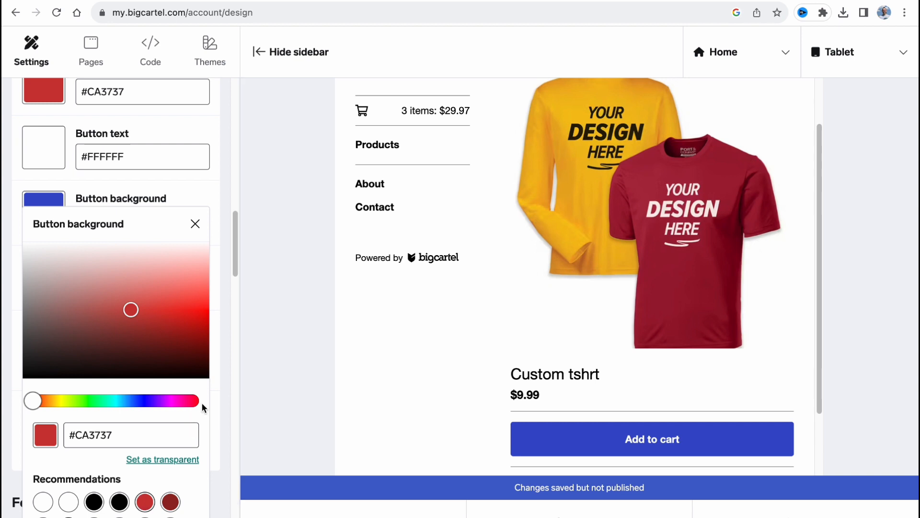
{"action": "left_click", "coordinate": [194, 225]}
Step: Change the Button background hover color to dark red #962727 and close its color picker
{"action": "left_click", "coordinate": [49, 283]}
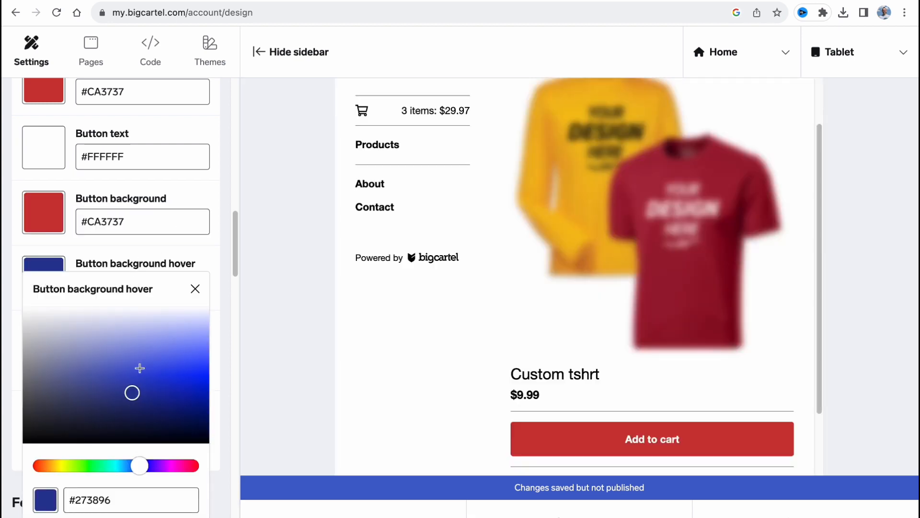
{"action": "left_click_drag", "start_coordinate": [149, 470], "coordinate": [34, 467]}
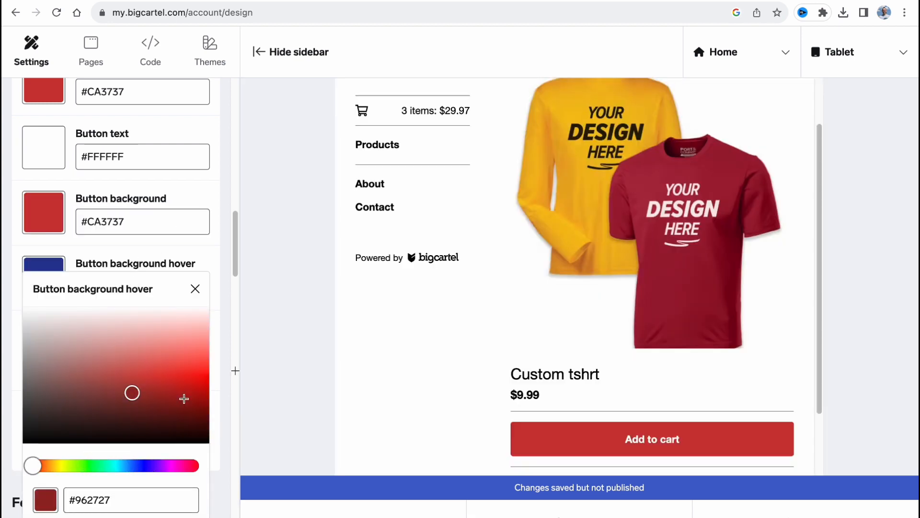
{"action": "left_click", "coordinate": [194, 289]}
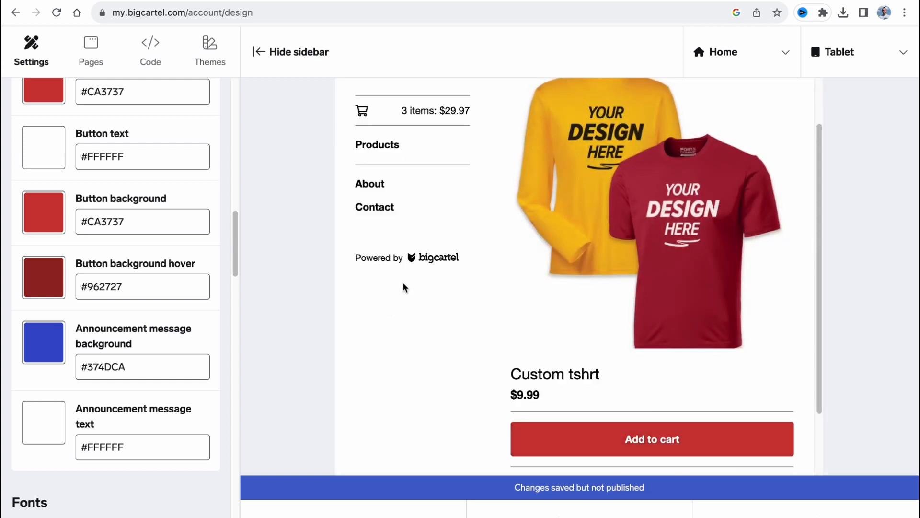
Step: Review the remaining font, display option and social link settings, and publish the design changes to the shop
{"action": "scroll", "coordinate": [96, 326], "scroll_direction": "down", "scroll_amount": 5}
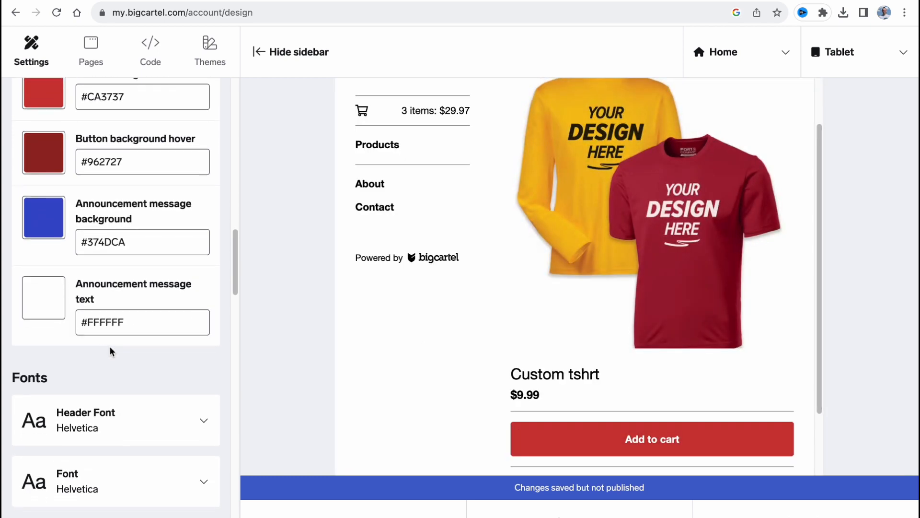
{"action": "scroll", "coordinate": [144, 302], "scroll_direction": "down", "scroll_amount": 2}
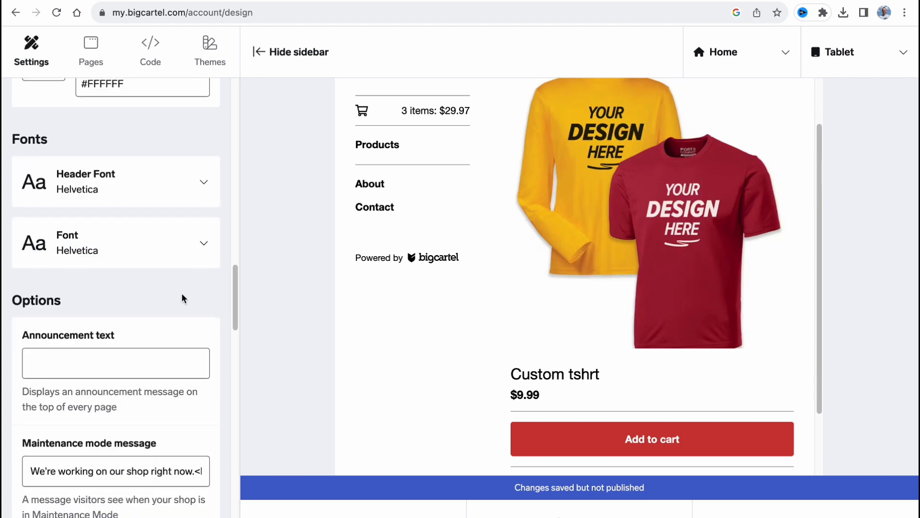
{"action": "scroll", "coordinate": [53, 290], "scroll_direction": "down", "scroll_amount": 15}
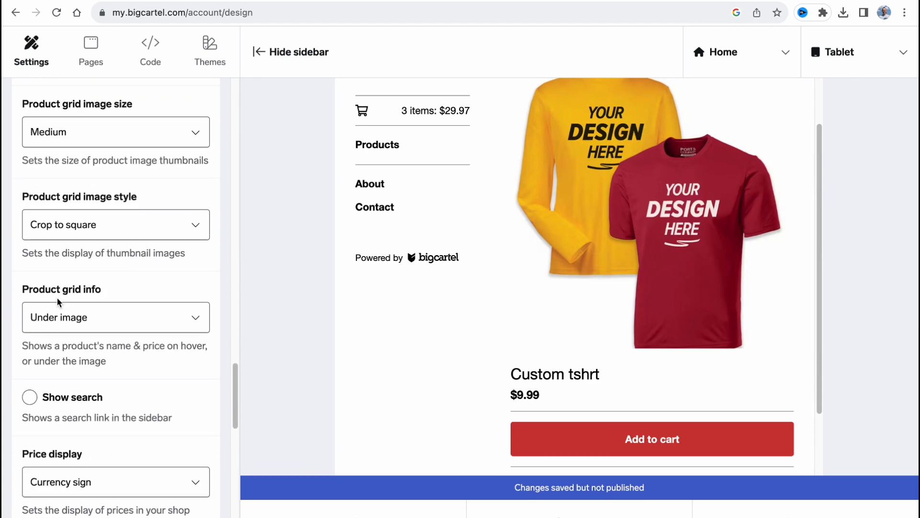
{"action": "scroll", "coordinate": [58, 297], "scroll_direction": "down", "scroll_amount": 6}
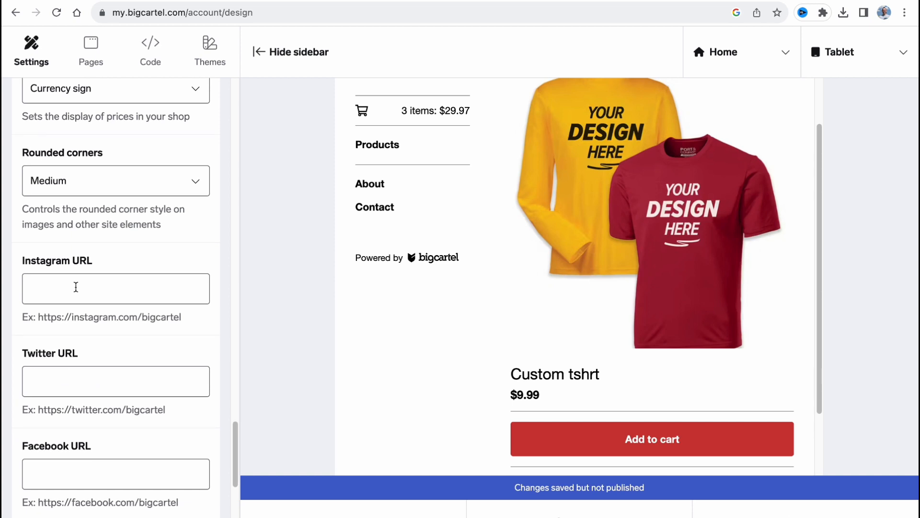
{"action": "left_click", "coordinate": [844, 509]}
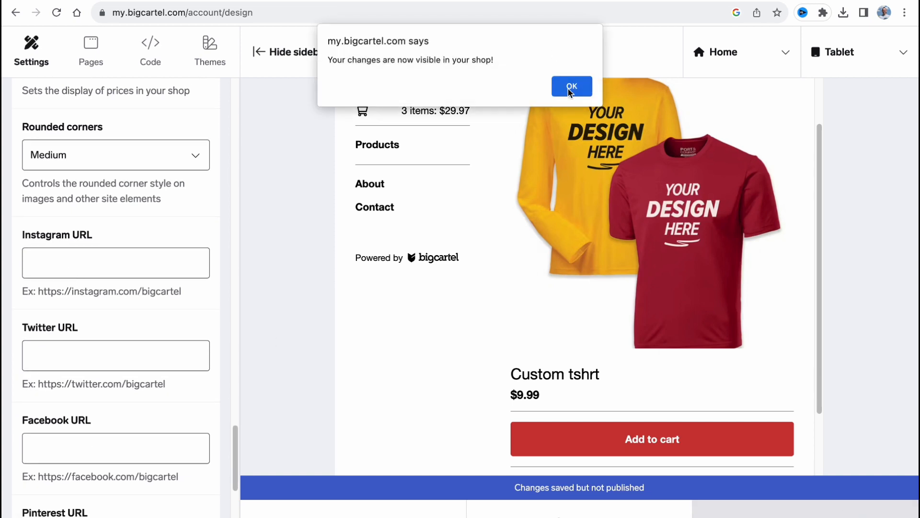
{"action": "left_click", "coordinate": [570, 88]}
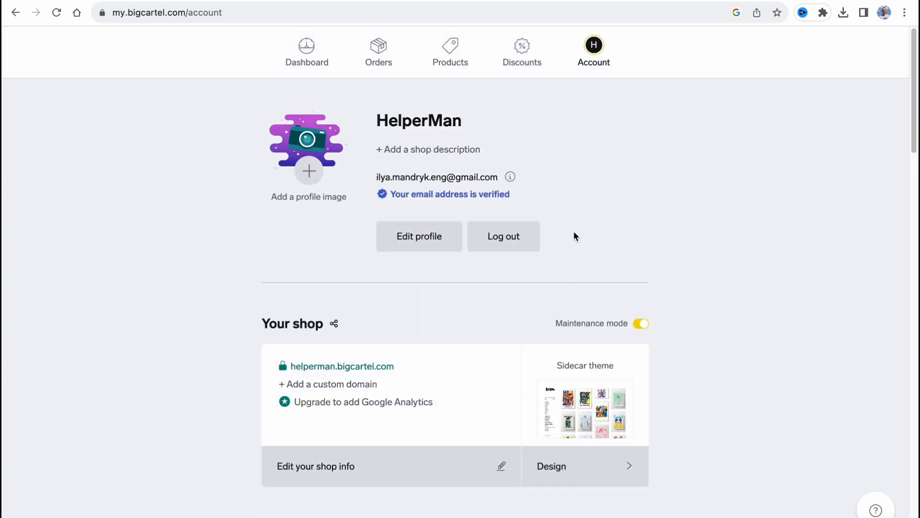
Step: Open the shop's public link from the account page, and review the location, payment, tax and billing sections
{"action": "left_click", "coordinate": [334, 367]}
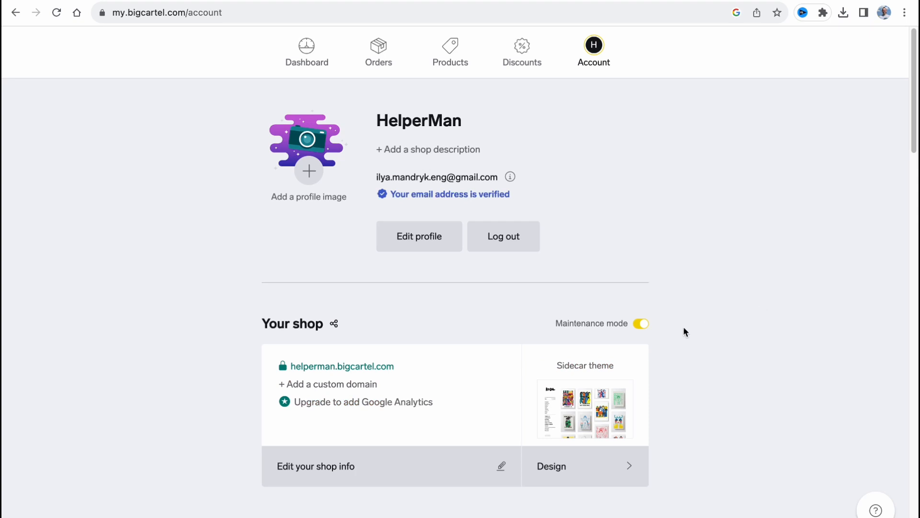
{"action": "scroll", "coordinate": [636, 330], "scroll_direction": "down", "scroll_amount": 10}
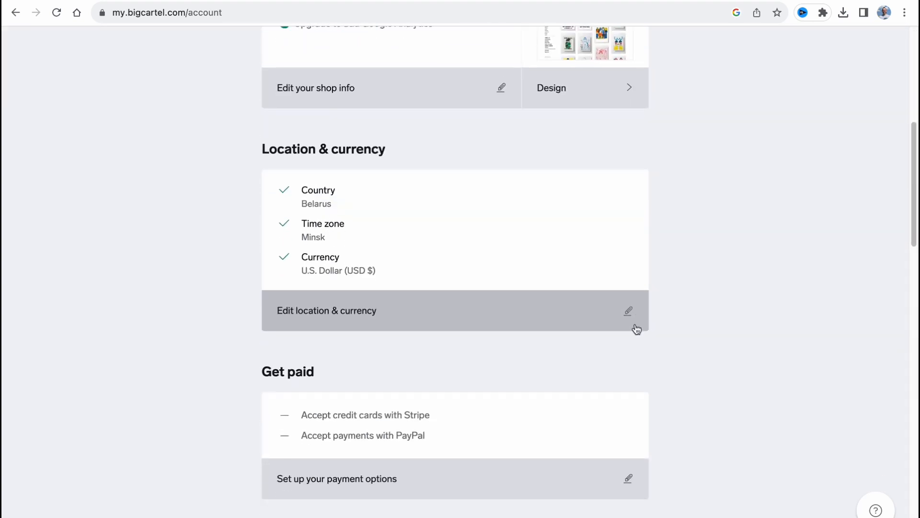
{"action": "scroll", "coordinate": [638, 322], "scroll_direction": "down", "scroll_amount": 1}
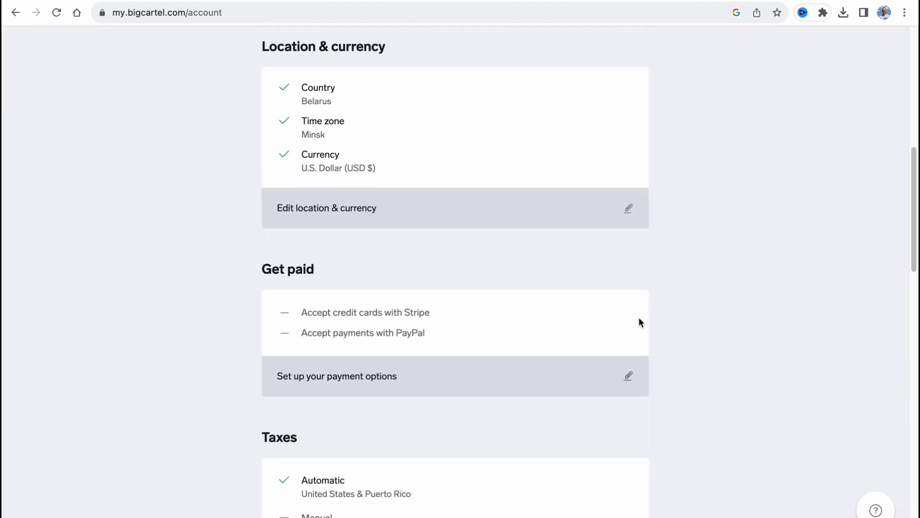
{"action": "left_click_drag", "start_coordinate": [261, 266], "coordinate": [386, 266]}
{"action": "left_click", "coordinate": [376, 256]}
{"action": "scroll", "coordinate": [319, 261], "scroll_direction": "down", "scroll_amount": 1}
{"action": "scroll", "coordinate": [618, 115], "scroll_direction": "up", "scroll_amount": 6}
{"action": "scroll", "coordinate": [438, 283], "scroll_direction": "down", "scroll_amount": 11}
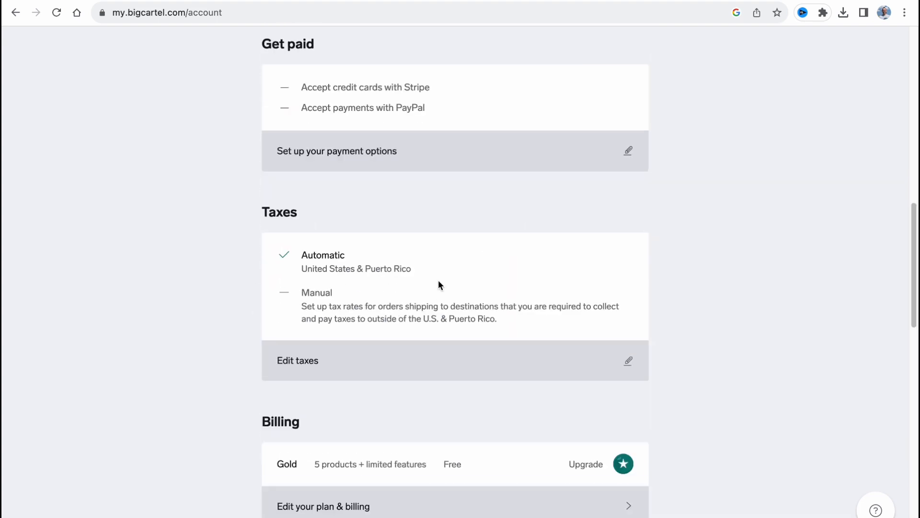
{"action": "scroll", "coordinate": [422, 296], "scroll_direction": "down", "scroll_amount": 5}
{"action": "scroll", "coordinate": [422, 296], "scroll_direction": "up", "scroll_amount": 6}
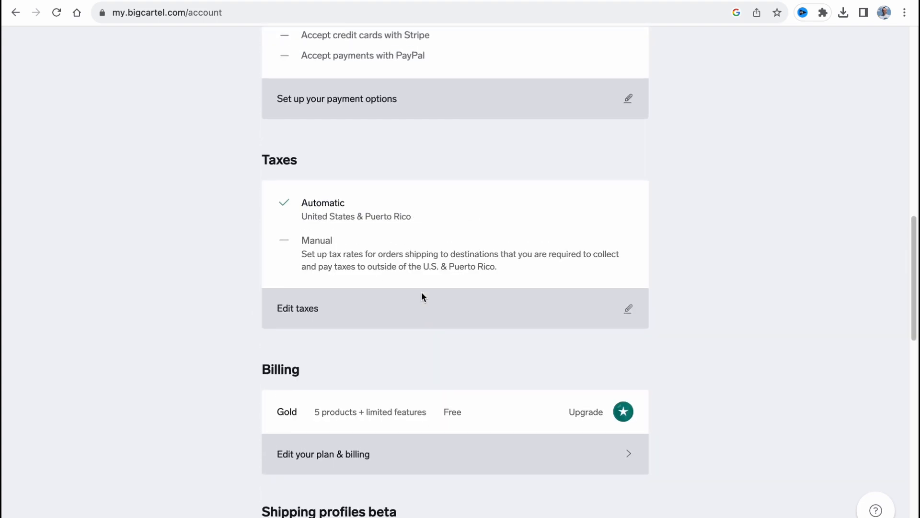
Step: Open the shop's payment options and examine the Stripe and PayPal choices for accepting payments
{"action": "left_click", "coordinate": [329, 243]}
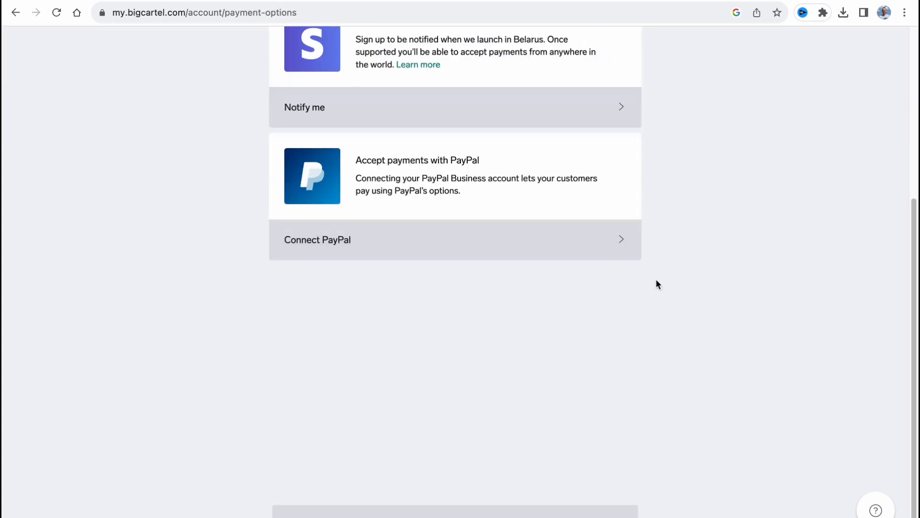
{"action": "scroll", "coordinate": [642, 288], "scroll_direction": "up", "scroll_amount": 5}
{"action": "scroll", "coordinate": [645, 283], "scroll_direction": "down", "scroll_amount": 2}
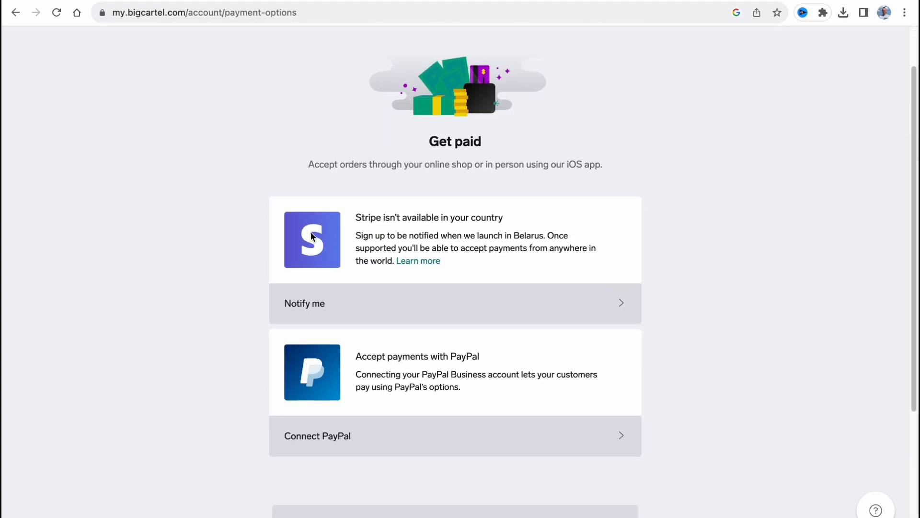
{"action": "scroll", "coordinate": [372, 312], "scroll_direction": "down", "scroll_amount": 3}
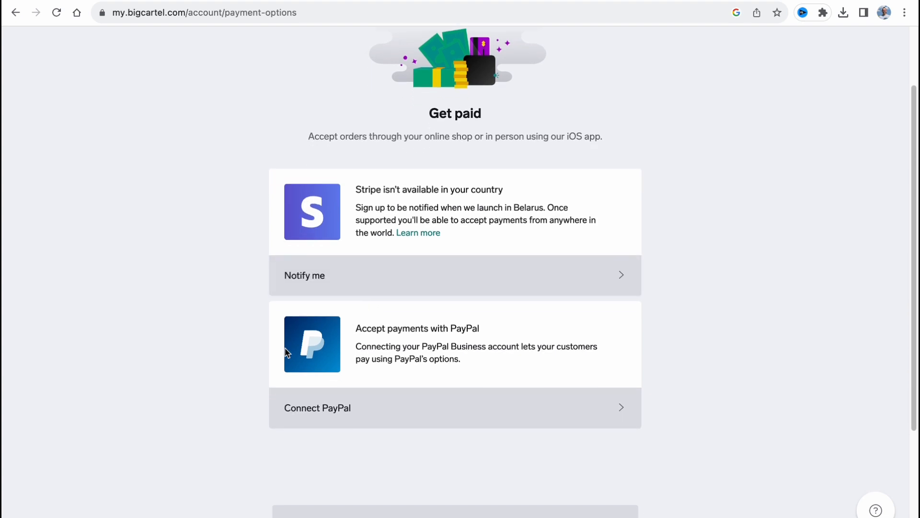
{"action": "scroll", "coordinate": [412, 330], "scroll_direction": "down", "scroll_amount": 2}
{"action": "scroll", "coordinate": [383, 288], "scroll_direction": "up", "scroll_amount": 5}
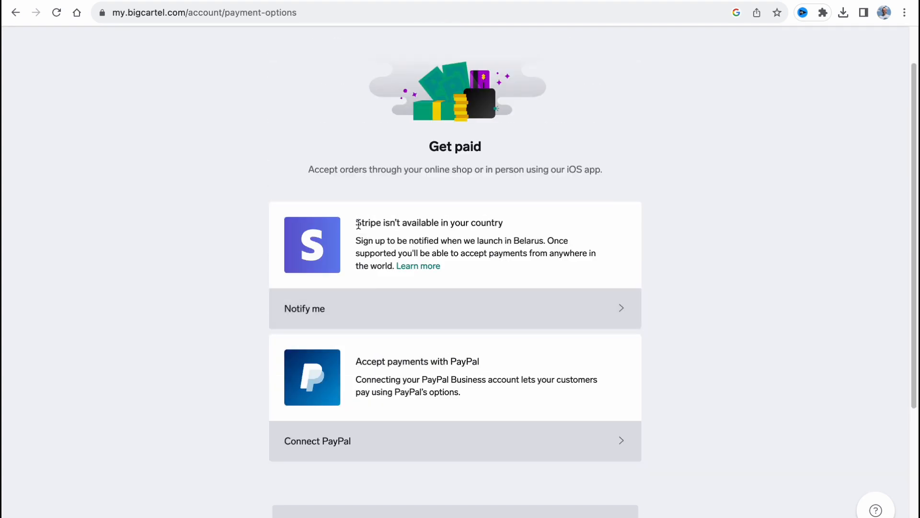
{"action": "left_click_drag", "start_coordinate": [358, 224], "coordinate": [583, 229]}
{"action": "left_click", "coordinate": [732, 227]}
{"action": "left_click_drag", "start_coordinate": [356, 364], "coordinate": [489, 362]}
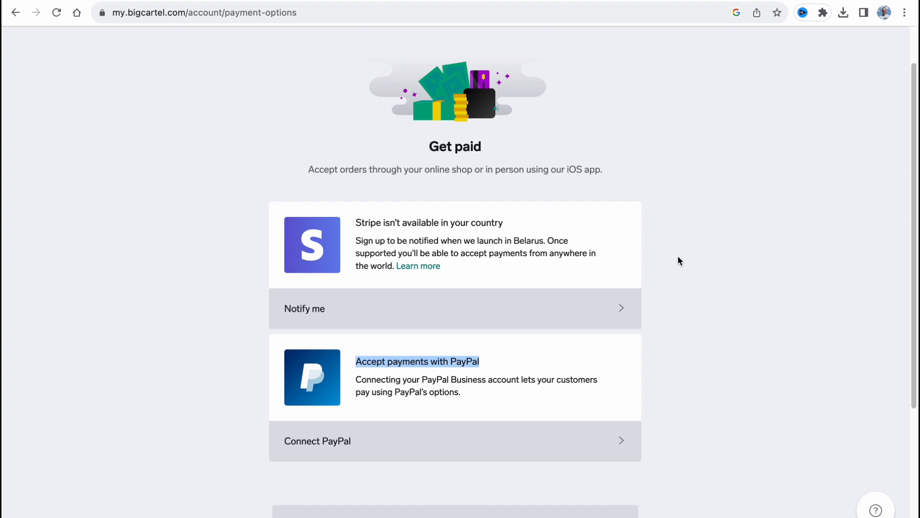
{"action": "scroll", "coordinate": [679, 252], "scroll_direction": "up", "scroll_amount": 1}
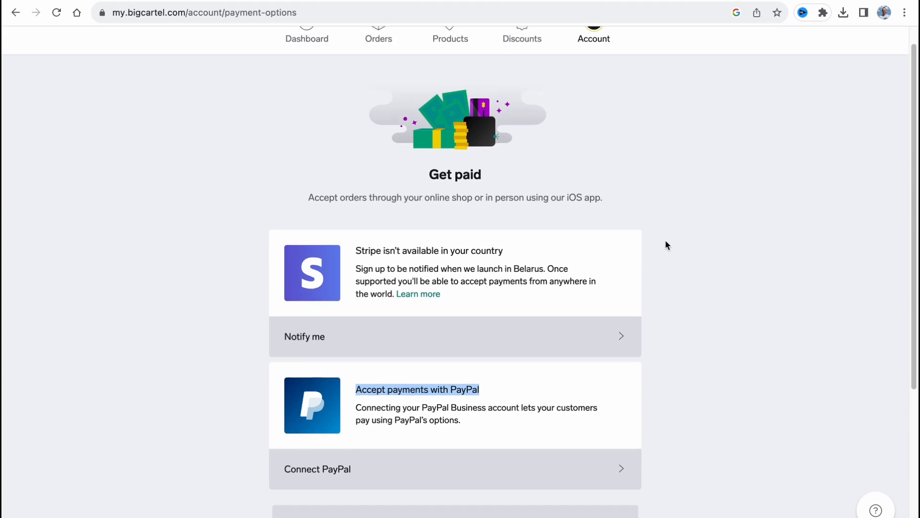
Step: Return to the account page and review its shop, billing, shipping profiles, preferences and security sections
{"action": "scroll", "coordinate": [665, 242], "scroll_direction": "up", "scroll_amount": 1}
{"action": "left_click", "coordinate": [594, 46]}
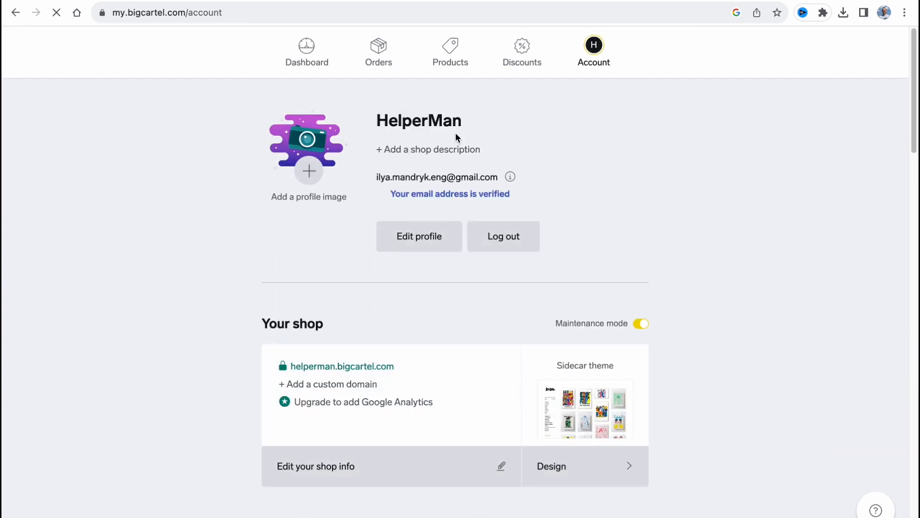
{"action": "scroll", "coordinate": [608, 201], "scroll_direction": "down", "scroll_amount": 1}
{"action": "scroll", "coordinate": [608, 200], "scroll_direction": "down", "scroll_amount": 6}
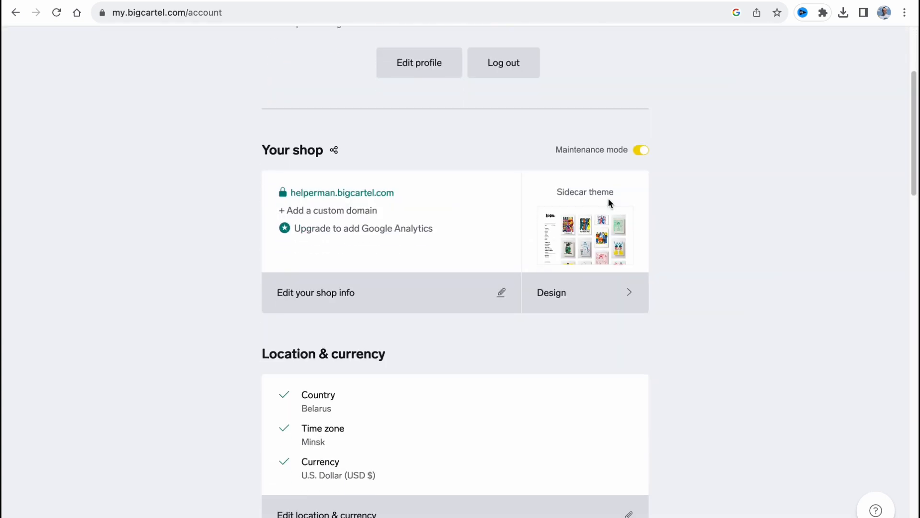
{"action": "scroll", "coordinate": [611, 204], "scroll_direction": "down", "scroll_amount": 6}
{"action": "scroll", "coordinate": [612, 207], "scroll_direction": "down", "scroll_amount": 9}
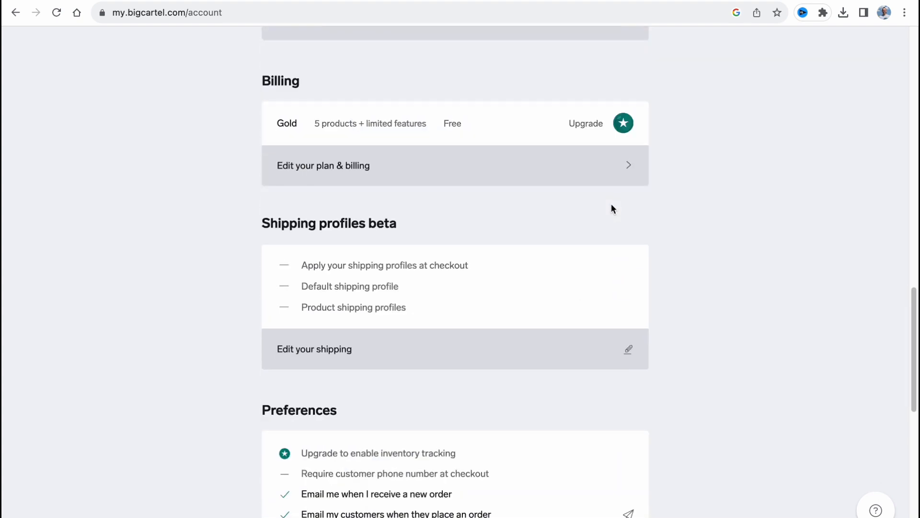
{"action": "scroll", "coordinate": [612, 207], "scroll_direction": "down", "scroll_amount": 9}
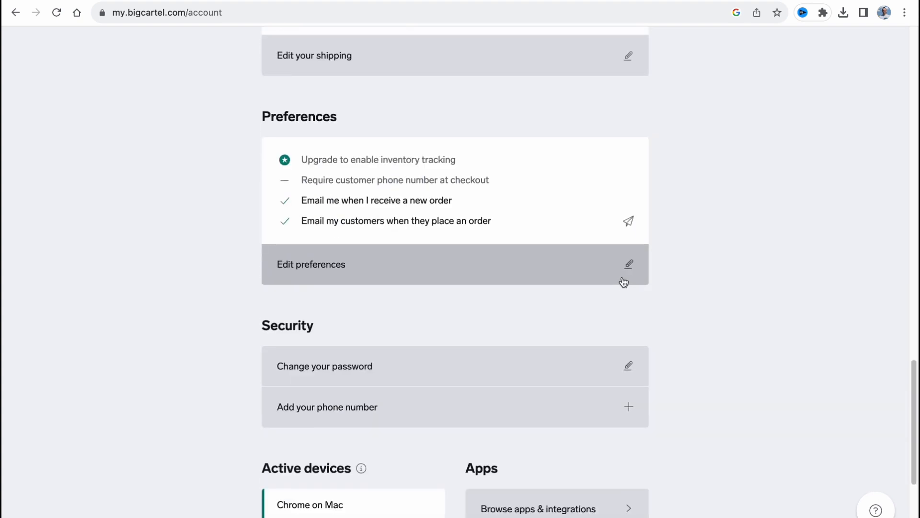
{"action": "scroll", "coordinate": [620, 275], "scroll_direction": "up", "scroll_amount": 5}
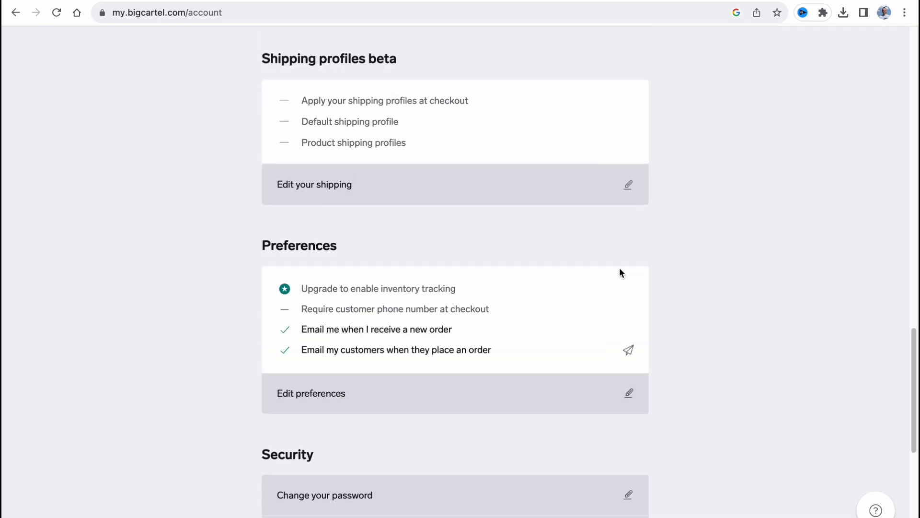
{"action": "scroll", "coordinate": [620, 272], "scroll_direction": "up", "scroll_amount": 1}
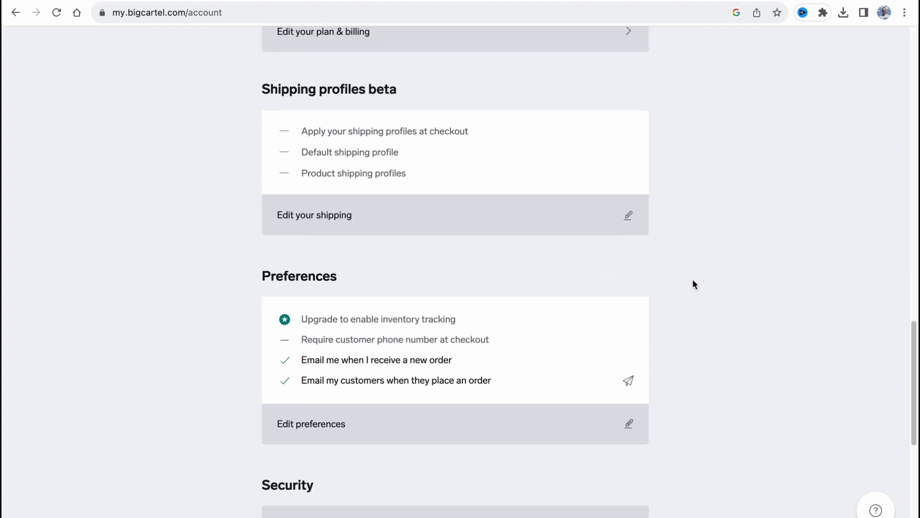
{"action": "scroll", "coordinate": [686, 278], "scroll_direction": "up", "scroll_amount": 15}
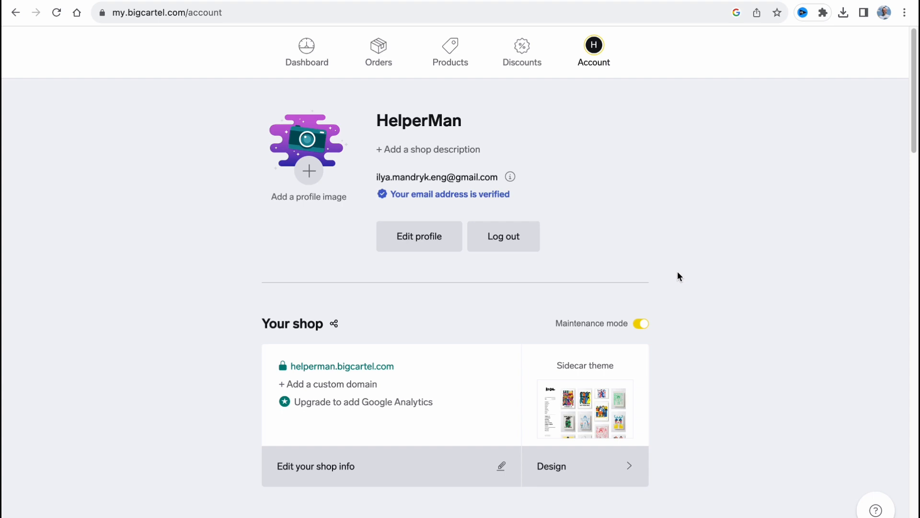
Step: Open the dashboard and examine the last 7 days' visitor, order, conversion and revenue statistics and the per-product figures
{"action": "left_click", "coordinate": [307, 55]}
{"action": "scroll", "coordinate": [418, 231], "scroll_direction": "down", "scroll_amount": 1}
{"action": "scroll", "coordinate": [419, 231], "scroll_direction": "down", "scroll_amount": 12}
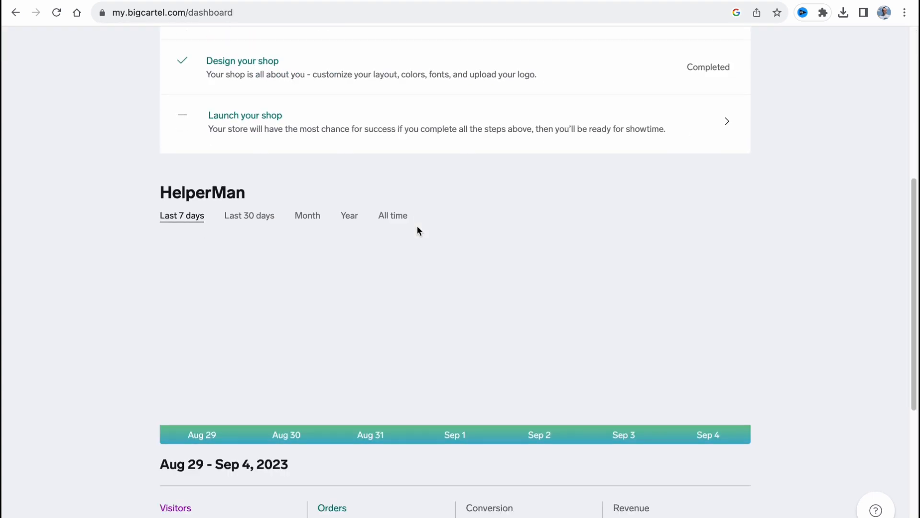
{"action": "scroll", "coordinate": [427, 203], "scroll_direction": "down", "scroll_amount": 1}
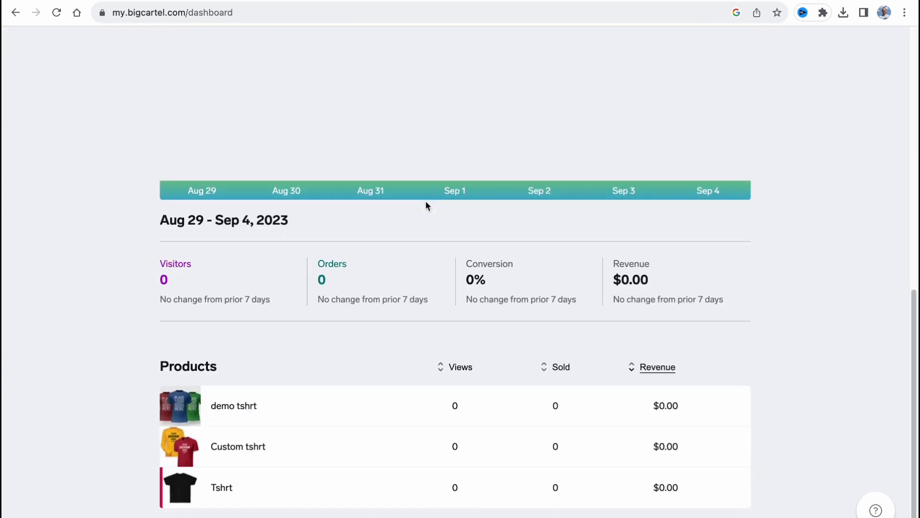
{"action": "left_click_drag", "start_coordinate": [142, 132], "coordinate": [857, 294]}
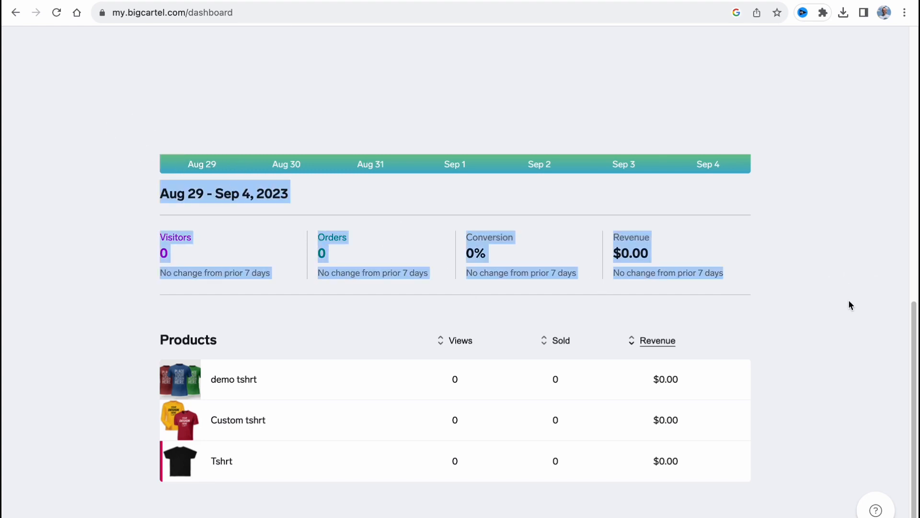
{"action": "left_click", "coordinate": [846, 309]}
{"action": "scroll", "coordinate": [685, 358], "scroll_direction": "down", "scroll_amount": 1}
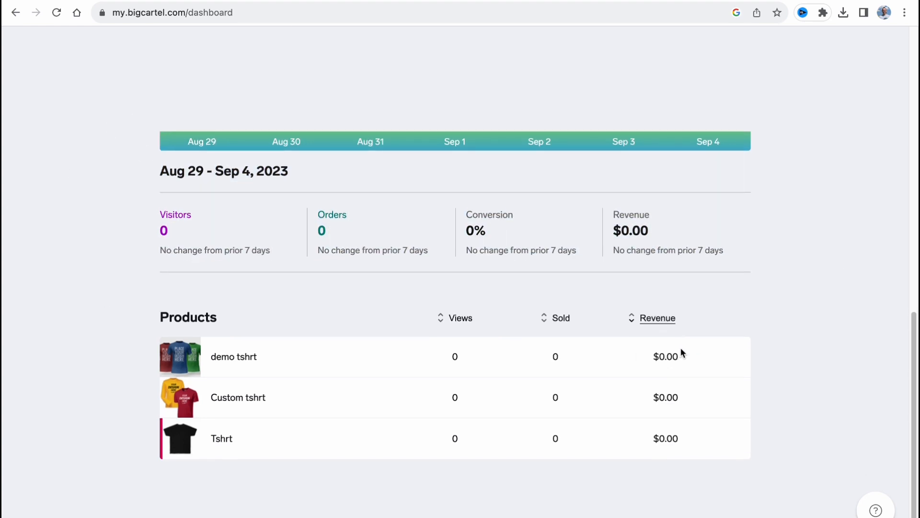
Step: Revisit the shop's product list and the discounts page
{"action": "scroll", "coordinate": [616, 390], "scroll_direction": "up", "scroll_amount": 15}
{"action": "left_click", "coordinate": [455, 68]}
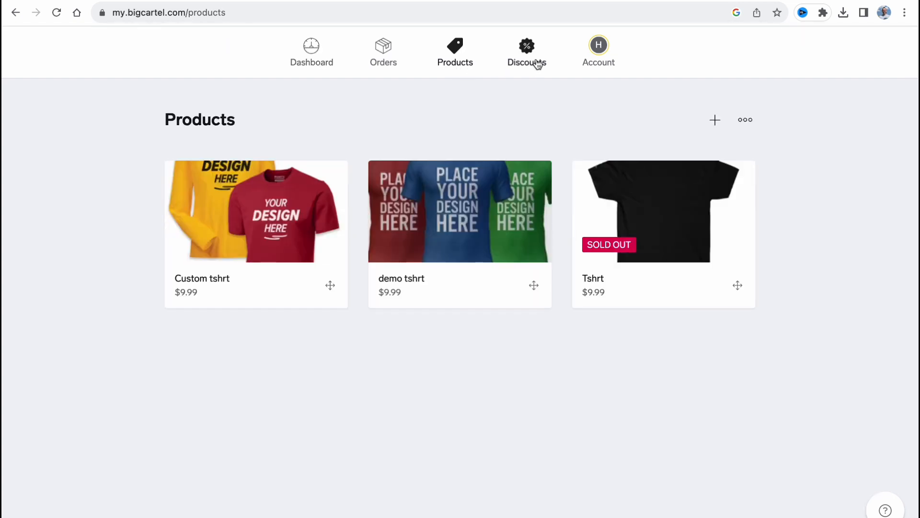
{"action": "left_click", "coordinate": [530, 58]}
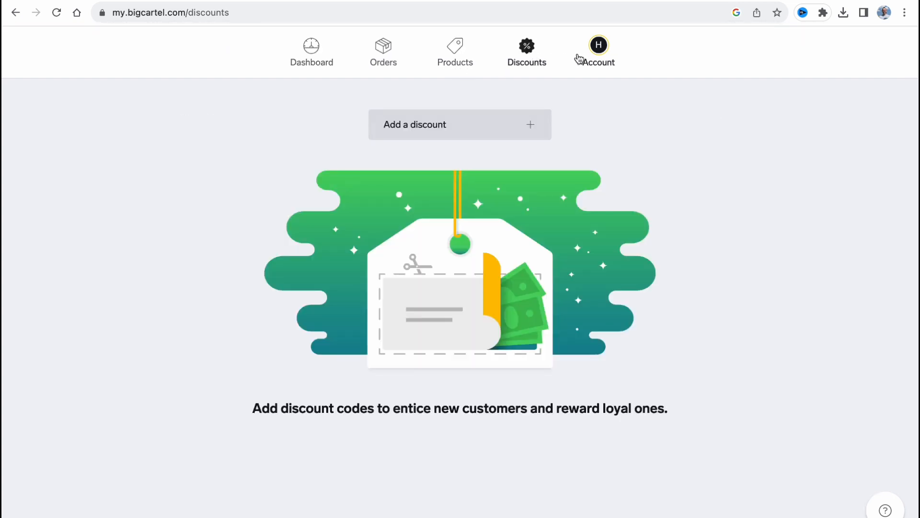
Step: Look through the account page down to its footer and open the Big Cartel blog from there
{"action": "left_click", "coordinate": [578, 58]}
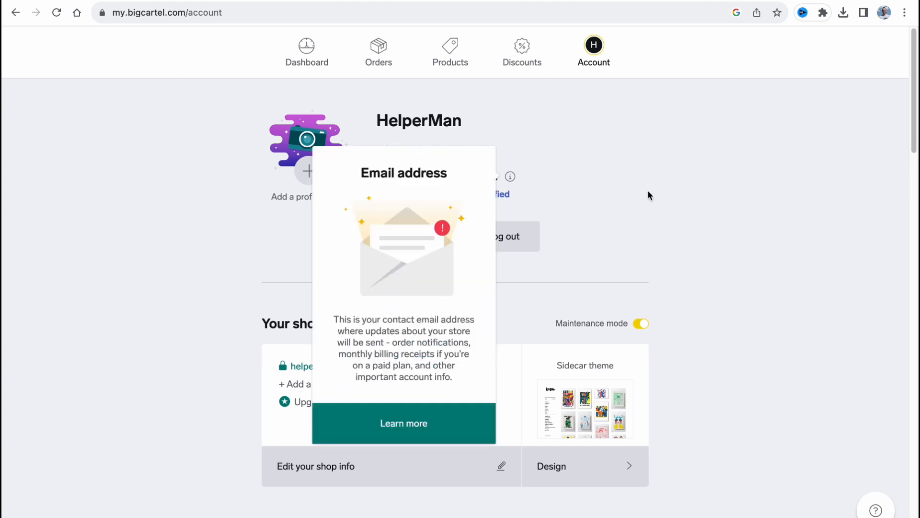
{"action": "scroll", "coordinate": [737, 290], "scroll_direction": "down", "scroll_amount": 20}
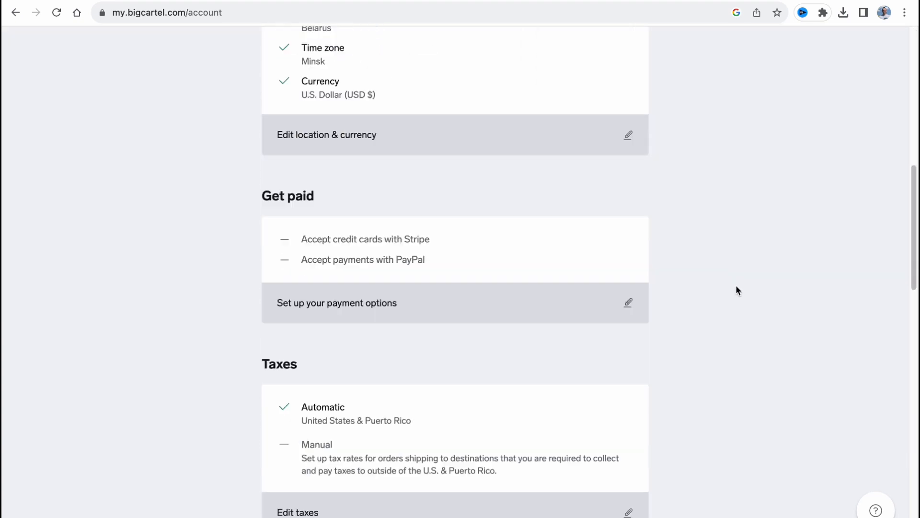
{"action": "scroll", "coordinate": [734, 283], "scroll_direction": "down", "scroll_amount": 4}
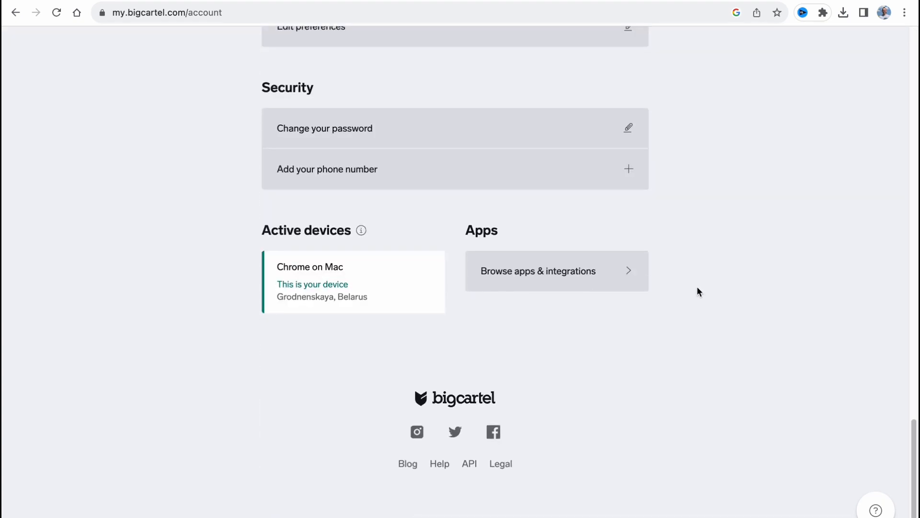
{"action": "left_click", "coordinate": [408, 464]}
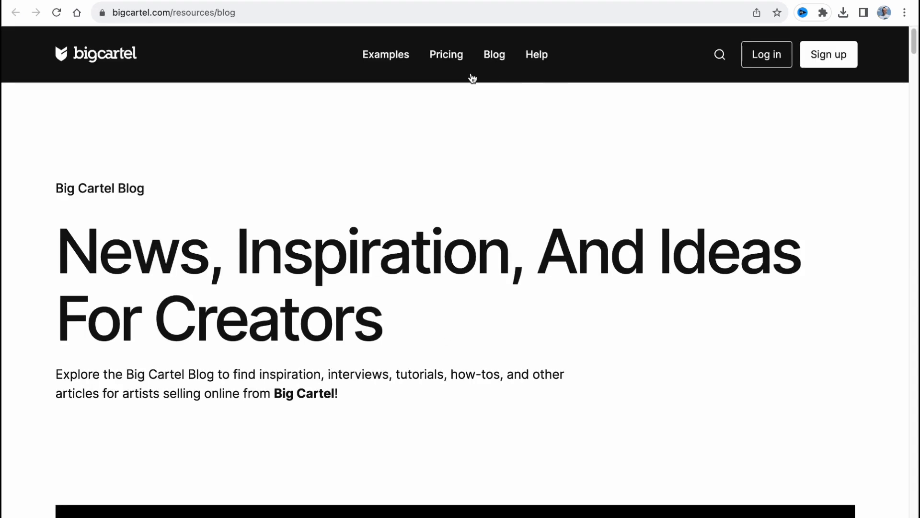
Step: Open Big Cartel's pricing page and compare the Gold, Platinum and Diamond plans
{"action": "left_click", "coordinate": [447, 54]}
{"action": "scroll", "coordinate": [526, 266], "scroll_direction": "down", "scroll_amount": 3}
{"action": "scroll", "coordinate": [524, 263], "scroll_direction": "down", "scroll_amount": 1}
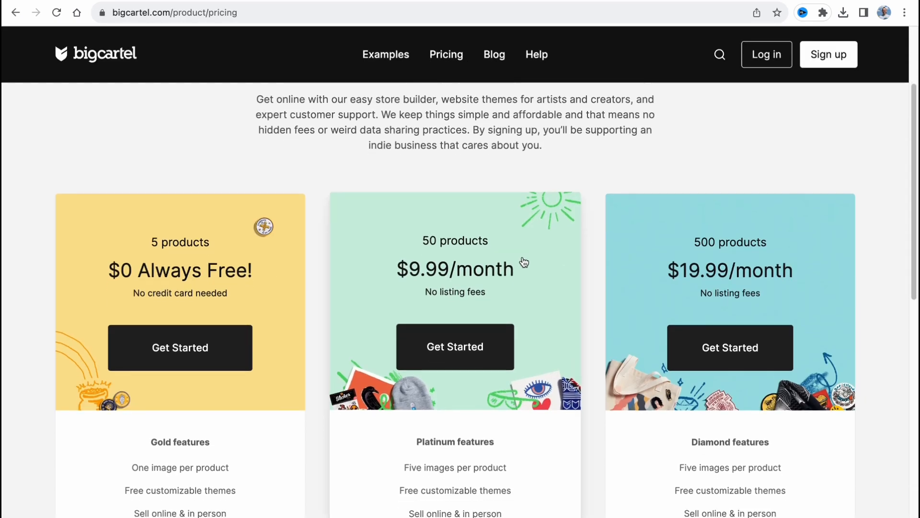